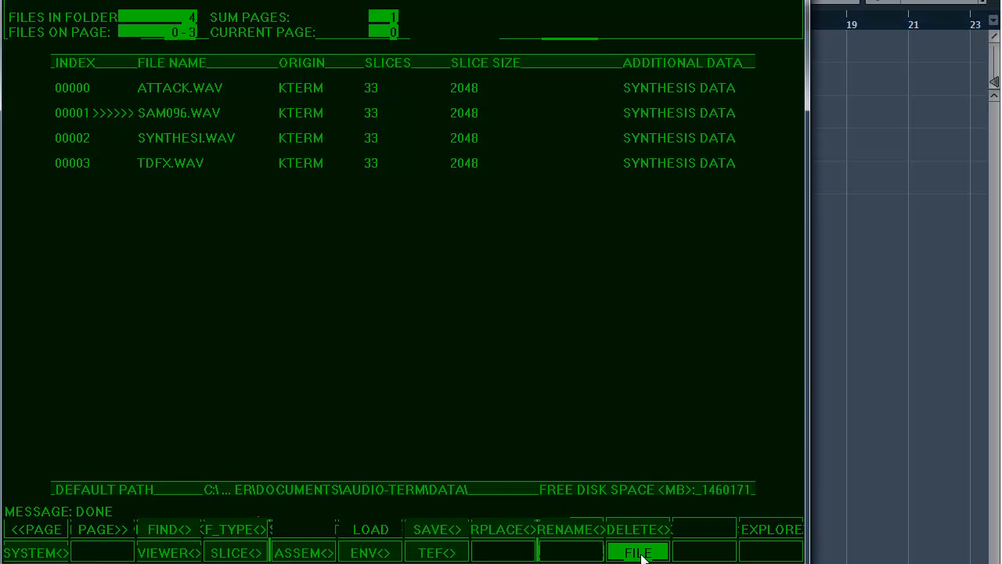
Flush the memory from the system settings, return to the function index and start KTERM wavetable synthesis
click(38, 552)
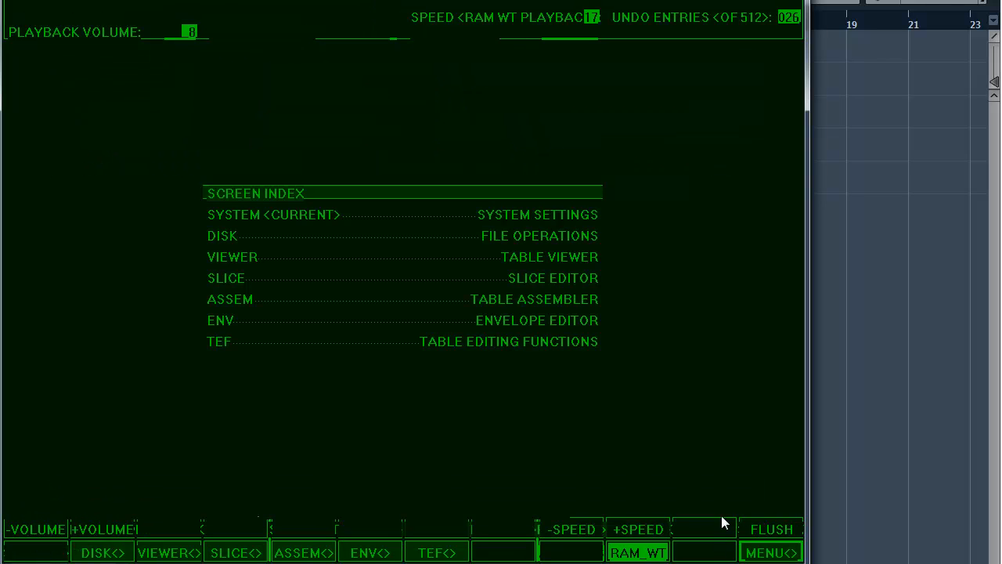
click(772, 534)
click(771, 553)
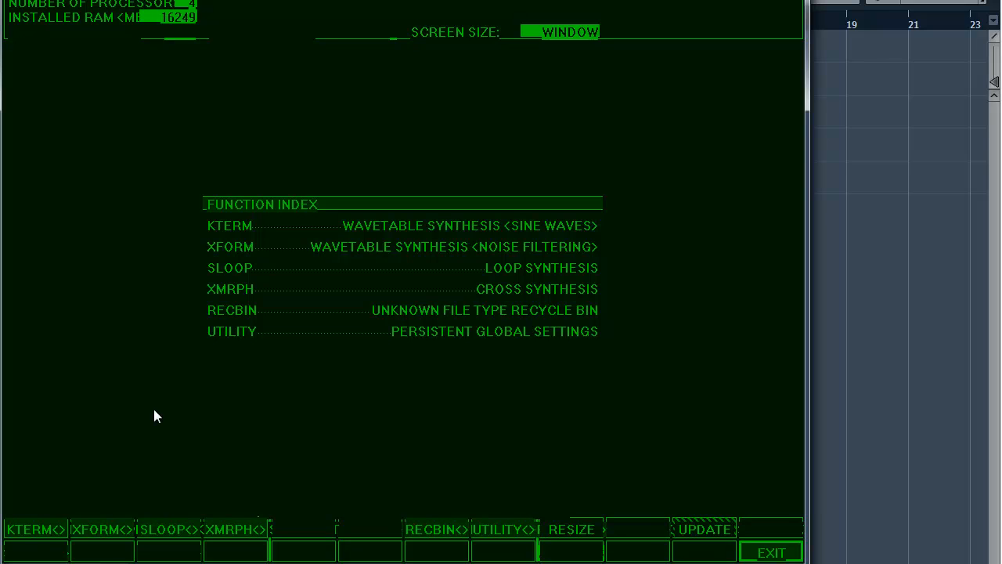
click(32, 534)
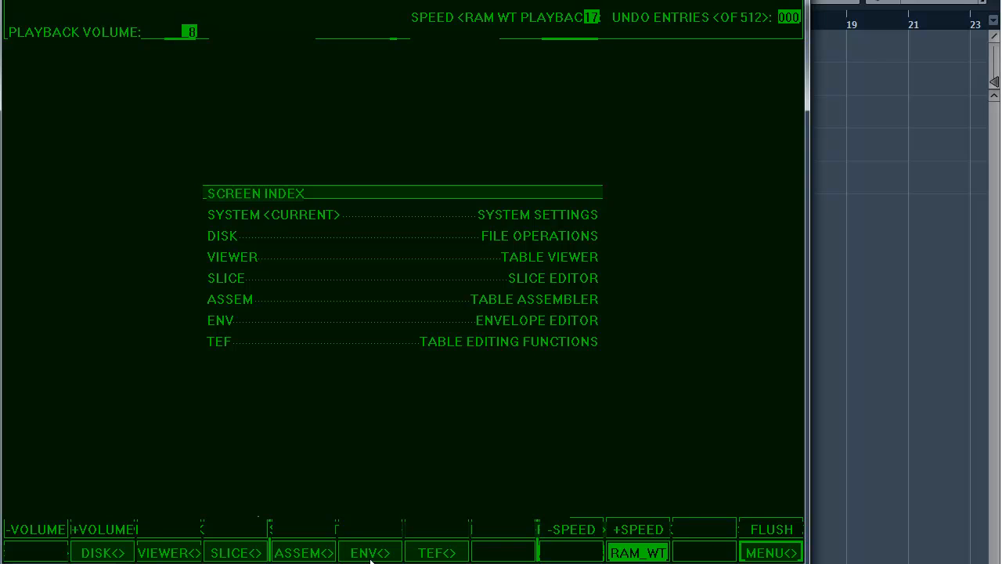
click(440, 553)
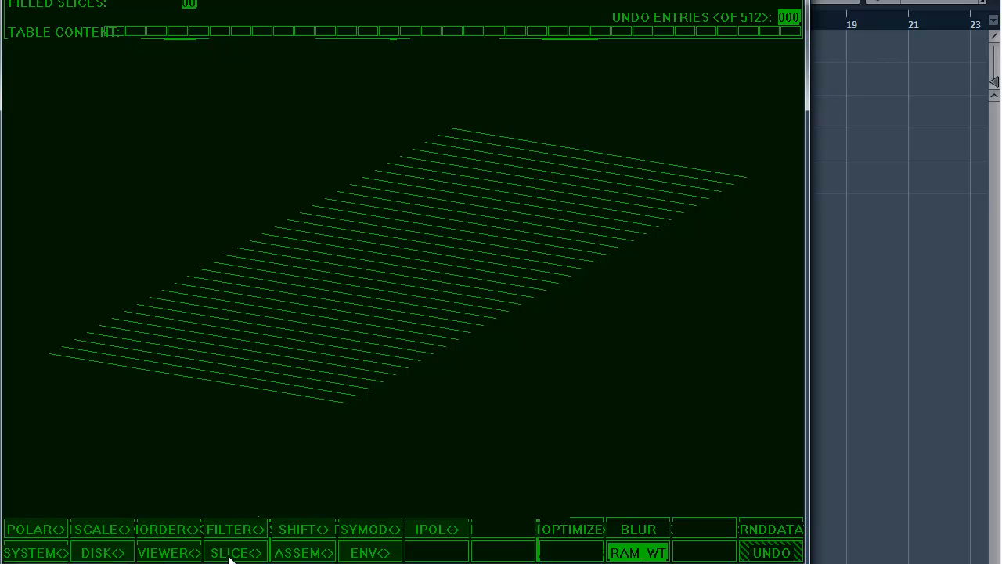
click(28, 556)
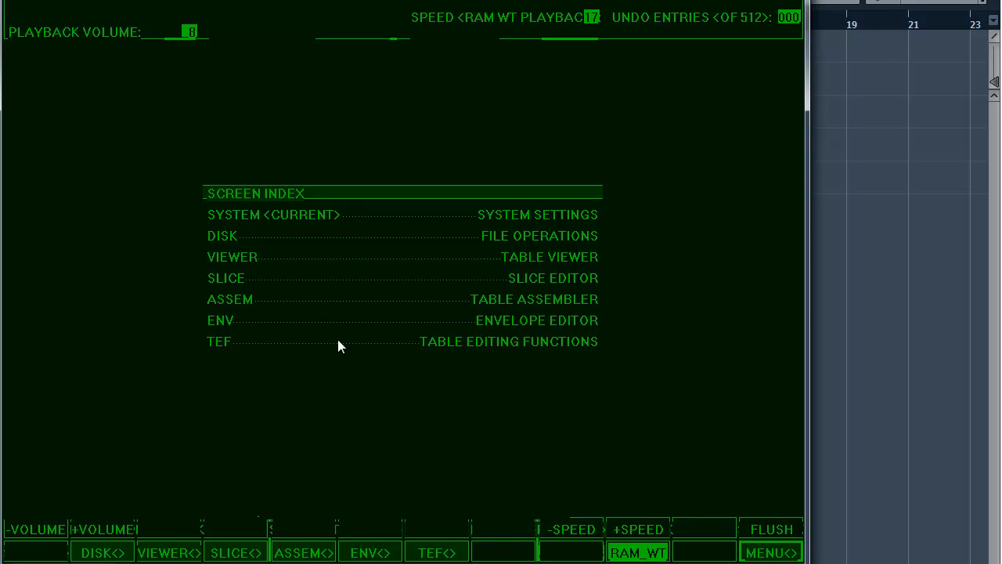
Draw a wavy spectrum across partials 1 to 57 in the first slice of the slice editor and play the slice
click(235, 553)
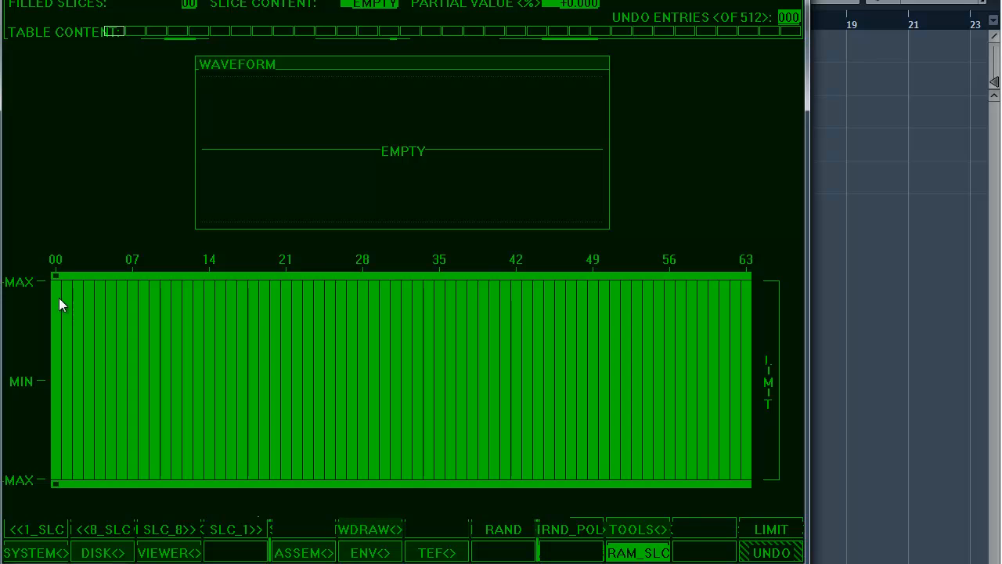
mouse_move(62, 299)
mouse_down()
mouse_move(160, 433)
mouse_move(430, 349)
mouse_move(667, 342)
mouse_move(681, 329)
mouse_up()
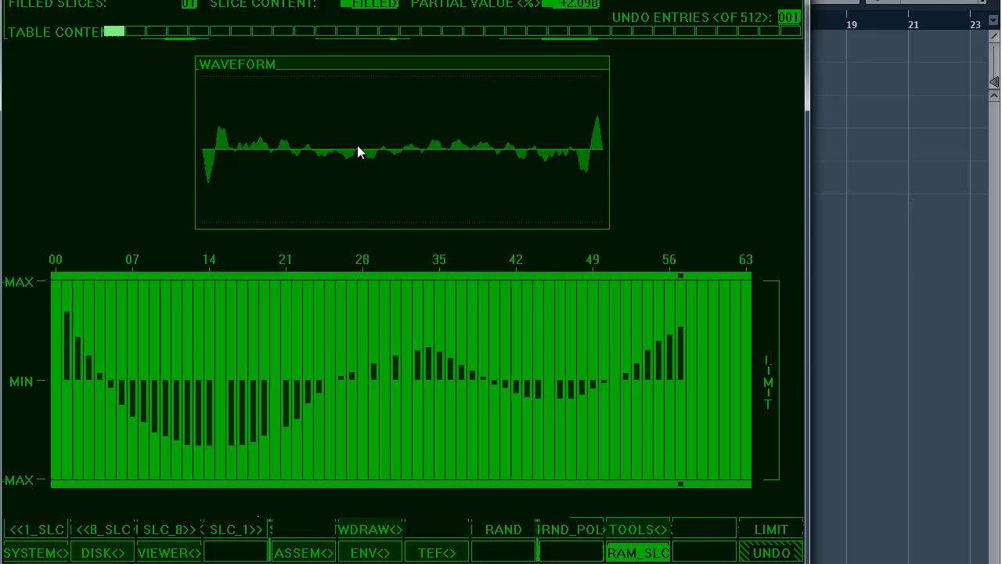
click(656, 553)
Move the write position to 4, draw that slice's spectrum with strong negative higher partials and a few positive middle ones, and play it
click(305, 554)
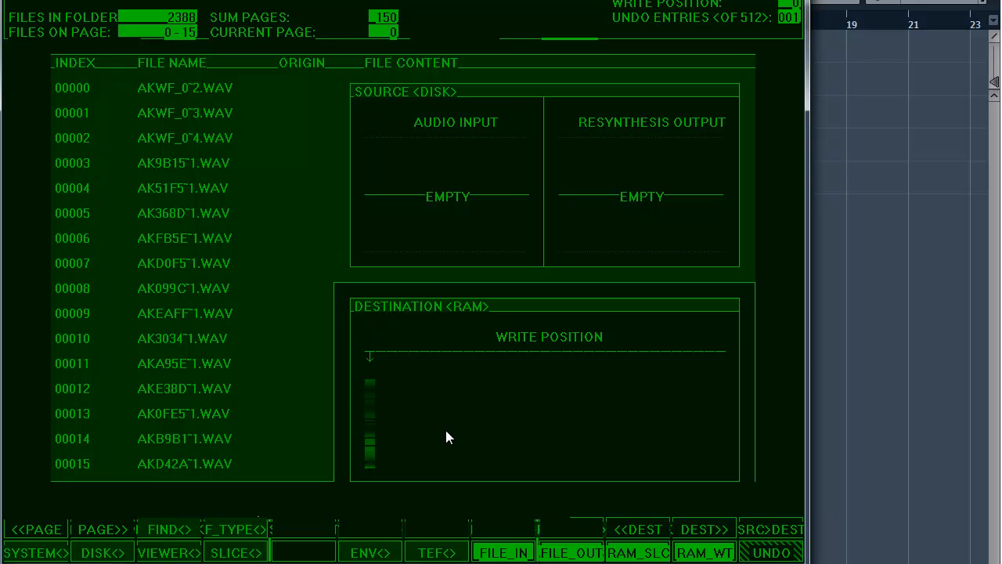
click(703, 534)
click(703, 534)
click(703, 534)
click(703, 532)
click(231, 554)
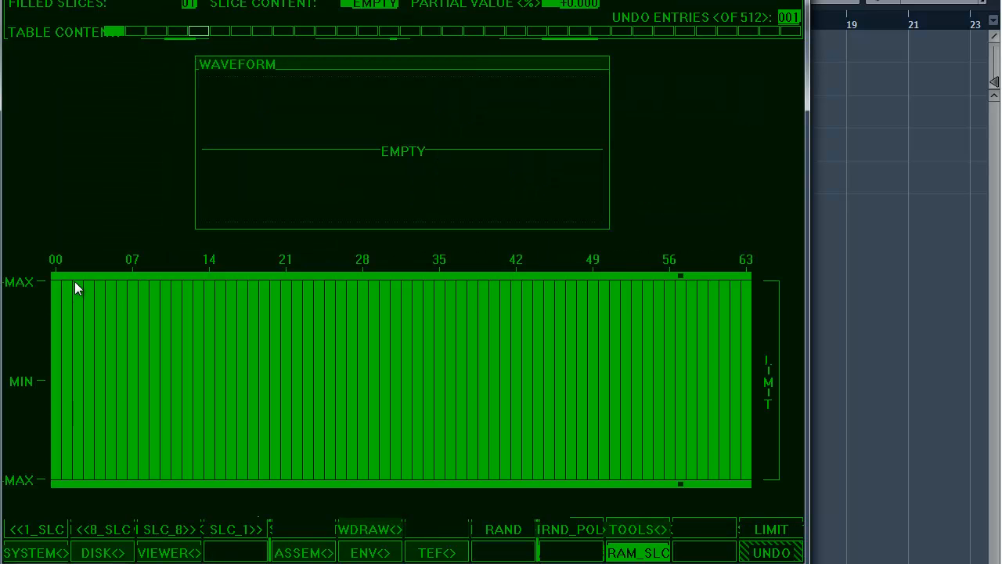
mouse_move(65, 323)
mouse_down()
mouse_move(67, 291)
mouse_move(614, 430)
mouse_up()
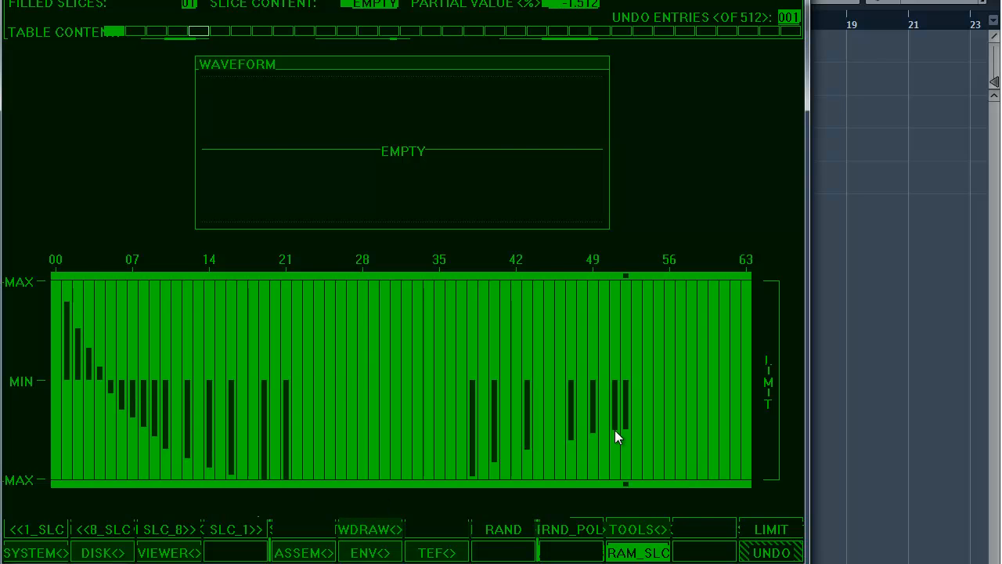
drag(352, 295, 320, 291)
click(619, 555)
Move the write position to 8, draw a spectrum falling from high at partial 1 into negative values up to partial 59, and play it
click(311, 550)
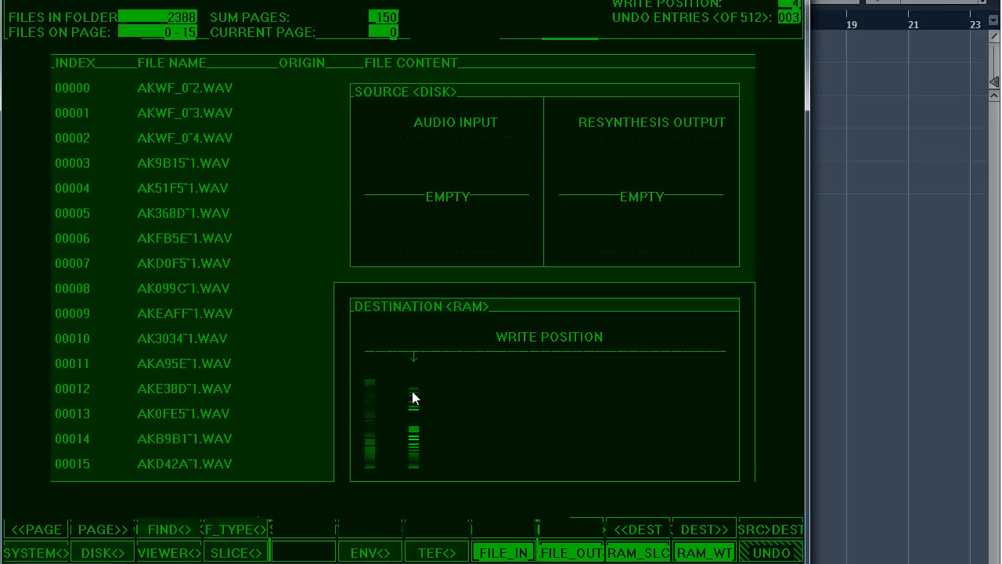
click(705, 532)
click(705, 532)
click(706, 532)
click(706, 532)
click(247, 556)
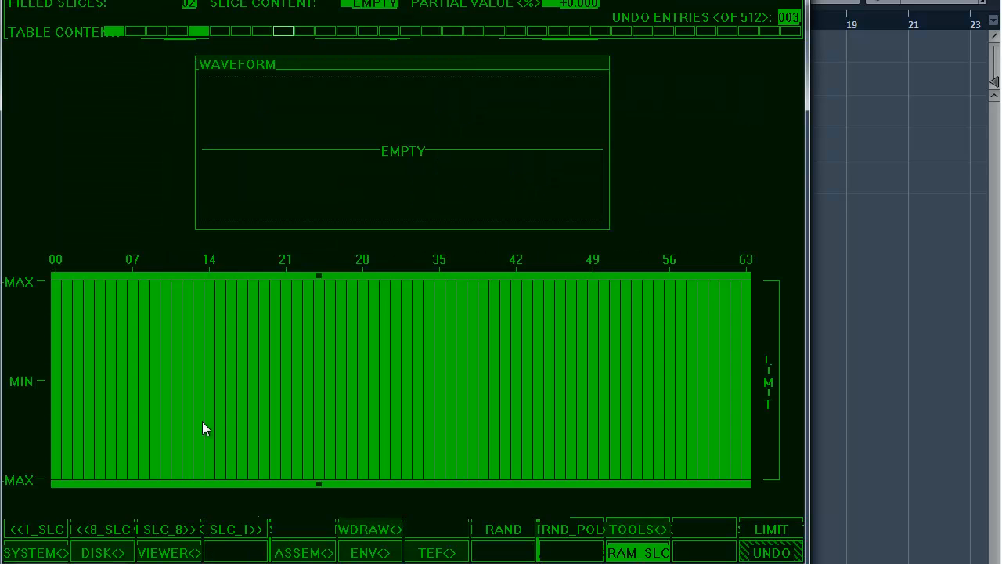
mouse_move(66, 292)
mouse_down()
mouse_move(179, 395)
mouse_move(703, 399)
mouse_up()
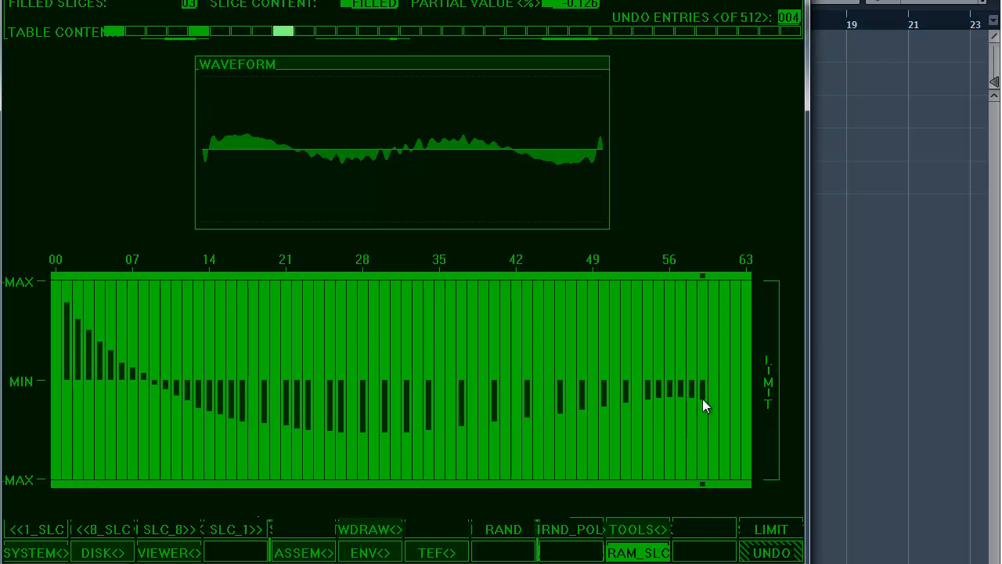
click(634, 552)
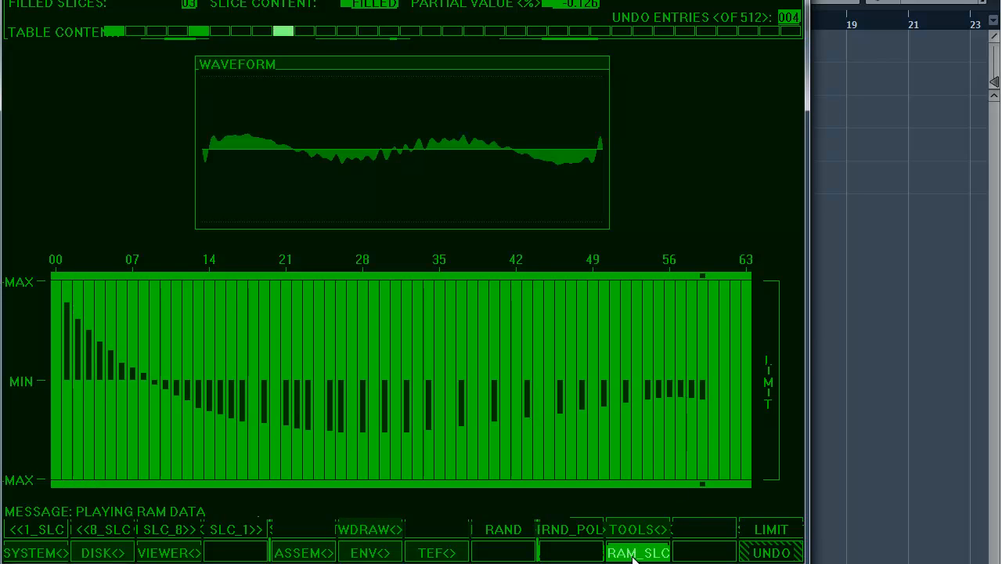
Move the write position to 12, draw a two-humped waveform on that slice's wave drawing pad, play the resynthesis and apply it
click(304, 553)
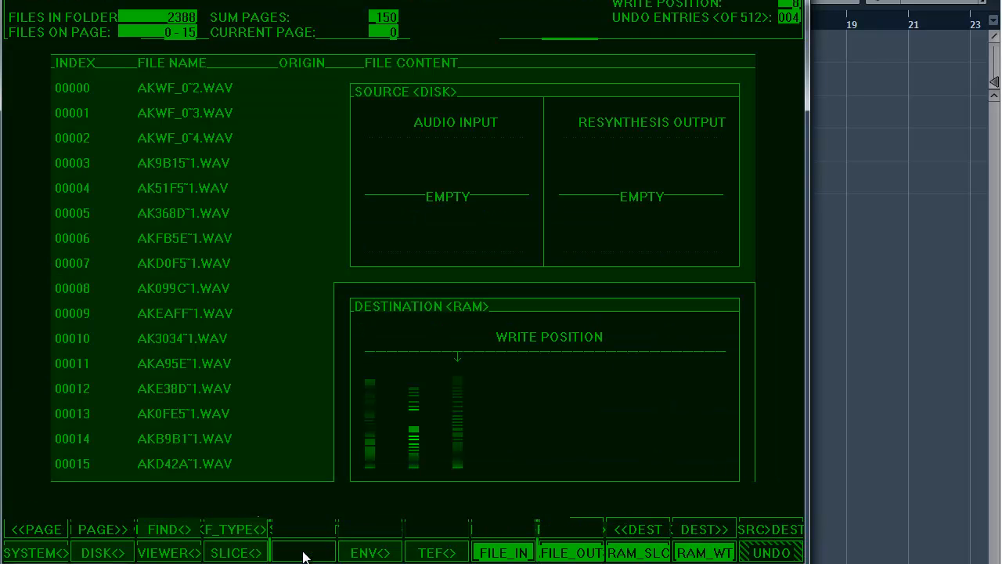
click(704, 537)
click(705, 537)
click(705, 537)
click(705, 537)
click(235, 553)
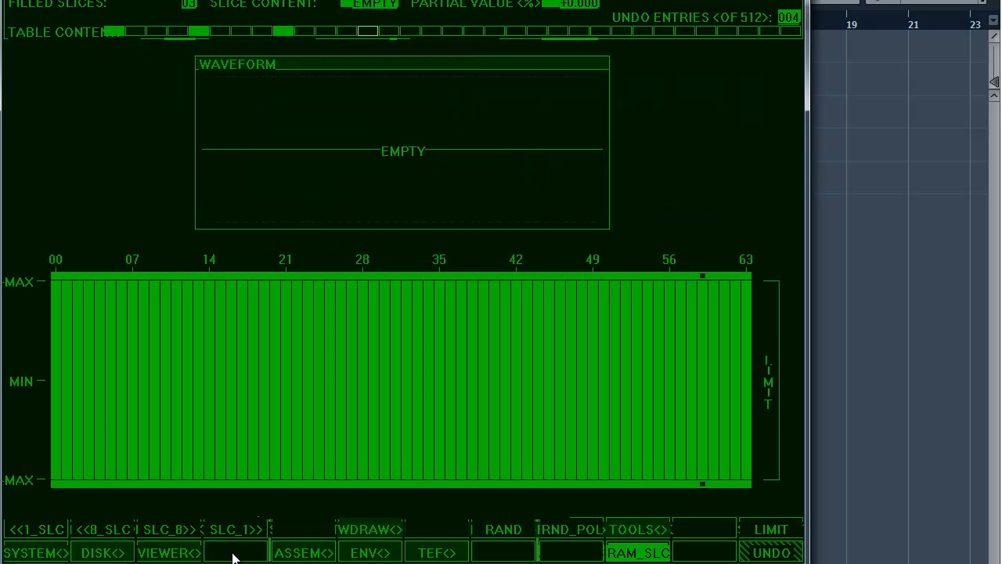
click(363, 533)
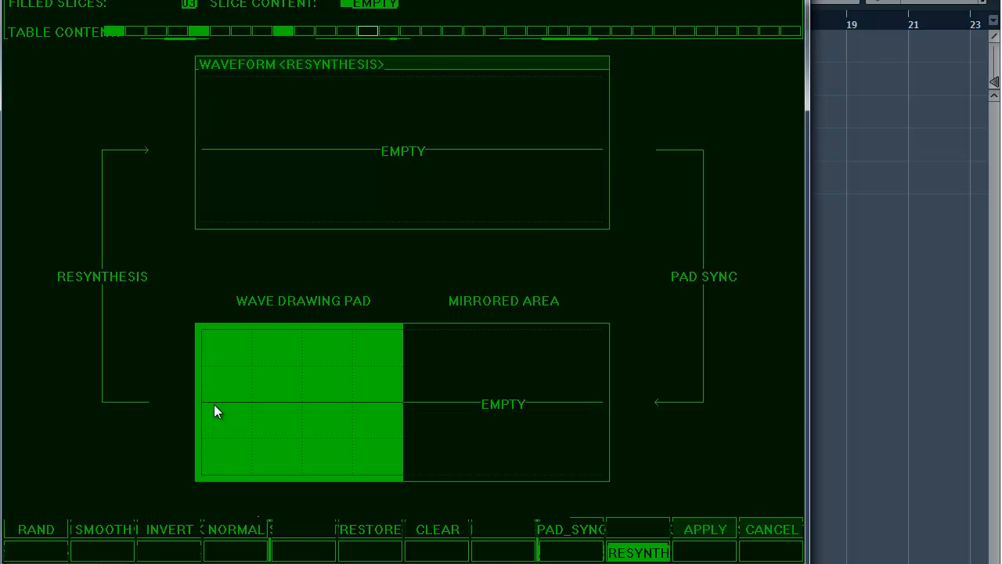
drag(209, 433, 218, 418)
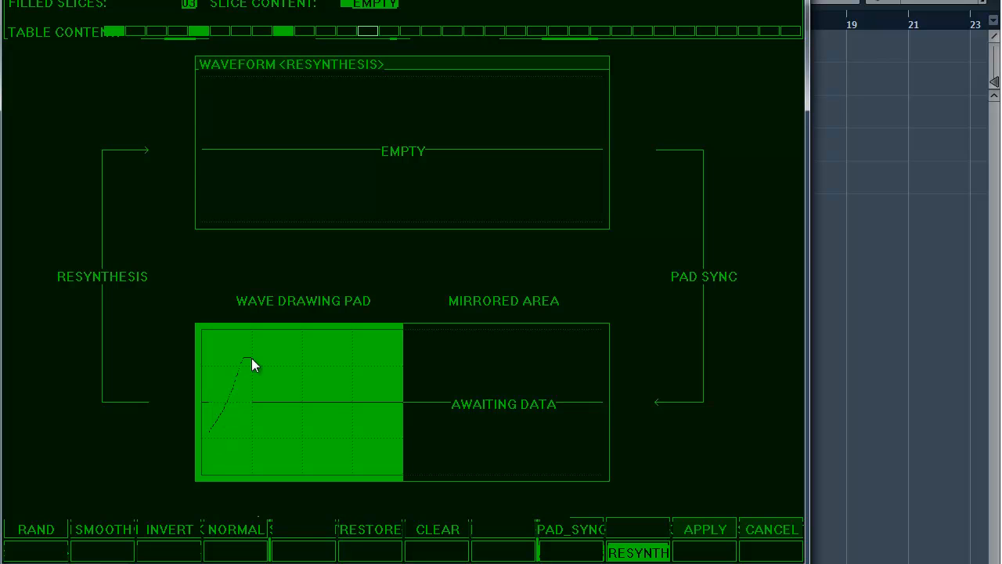
drag(391, 431, 401, 415)
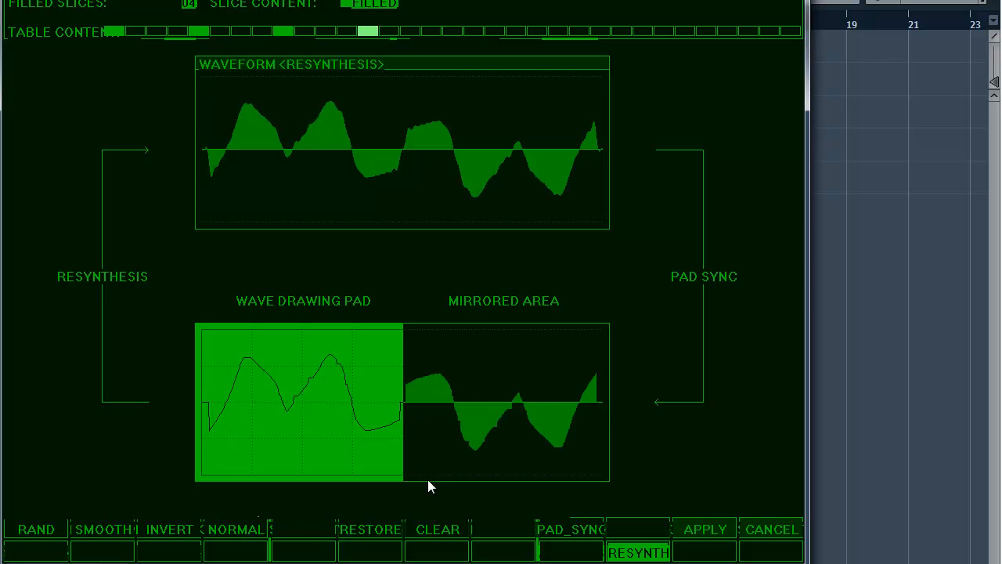
click(648, 552)
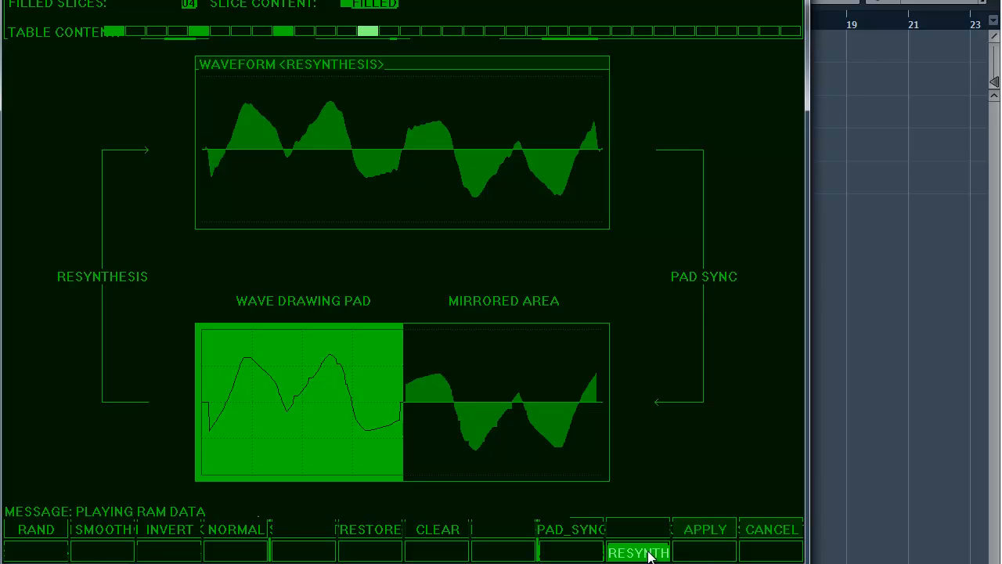
click(700, 532)
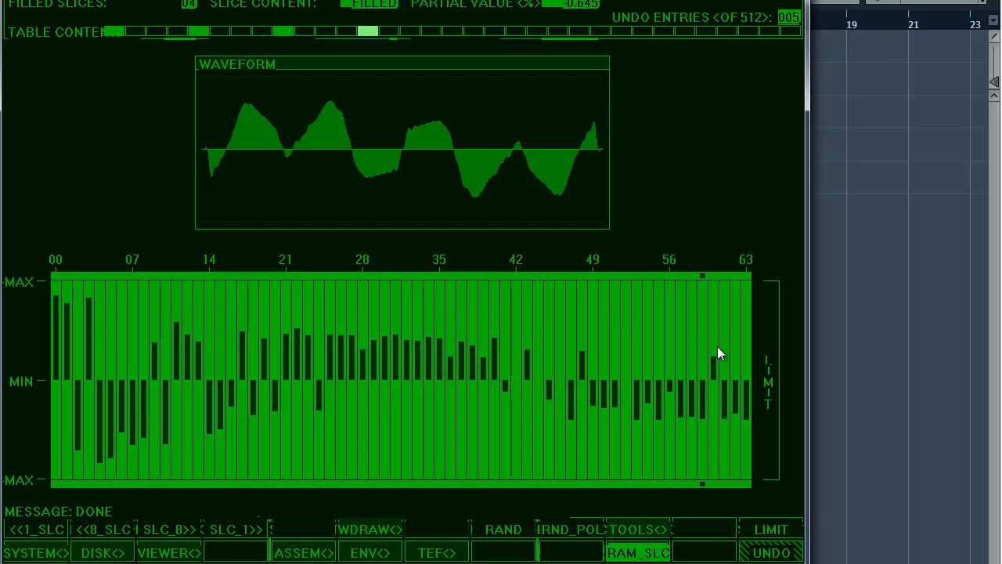
Move the write position to 16, draw an alternating spectrum from partial 2 that ends near maximum at partial 50, and play it
click(313, 552)
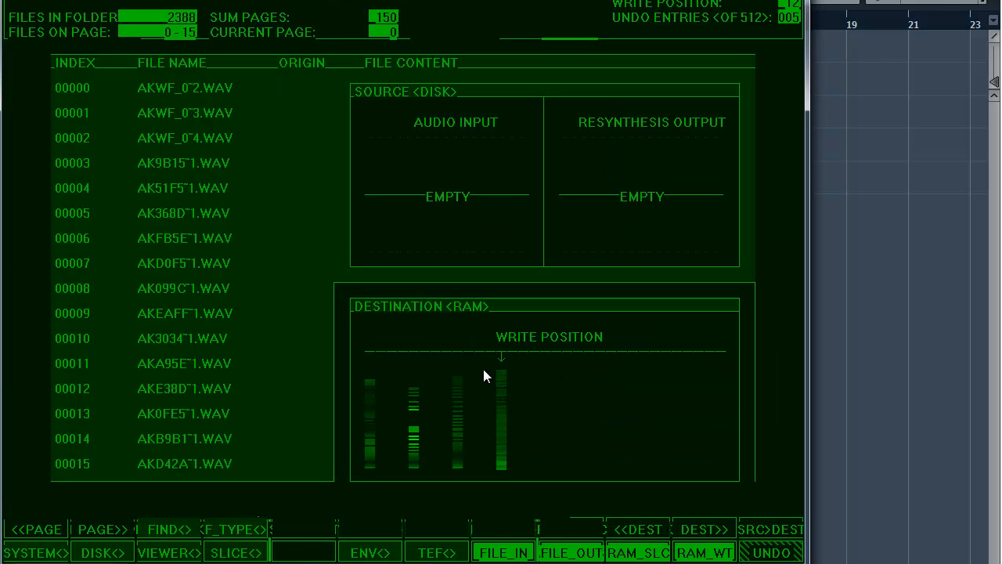
click(704, 534)
click(235, 553)
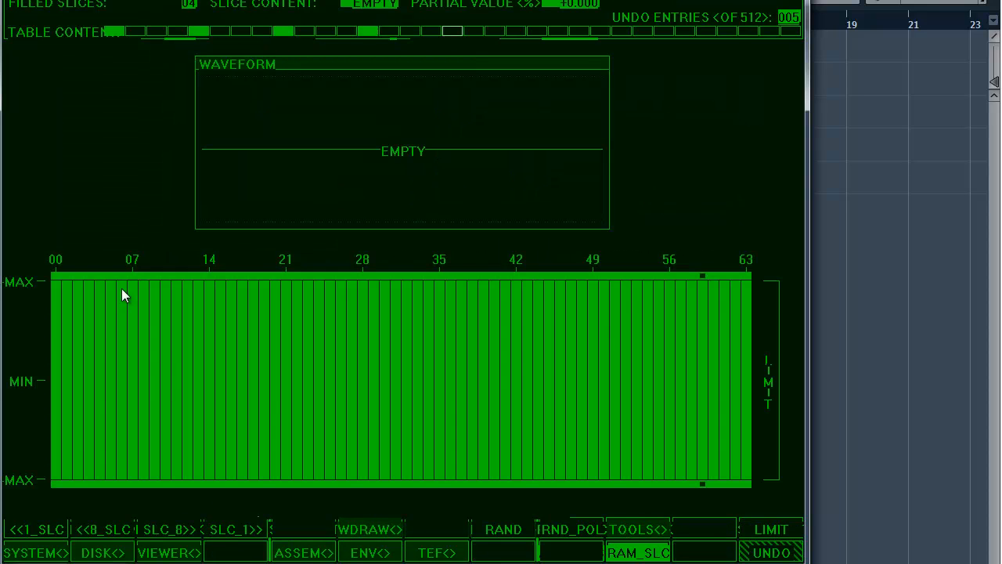
mouse_move(75, 461)
mouse_down()
mouse_move(168, 293)
mouse_move(320, 380)
mouse_move(546, 371)
mouse_move(604, 282)
mouse_up()
click(631, 552)
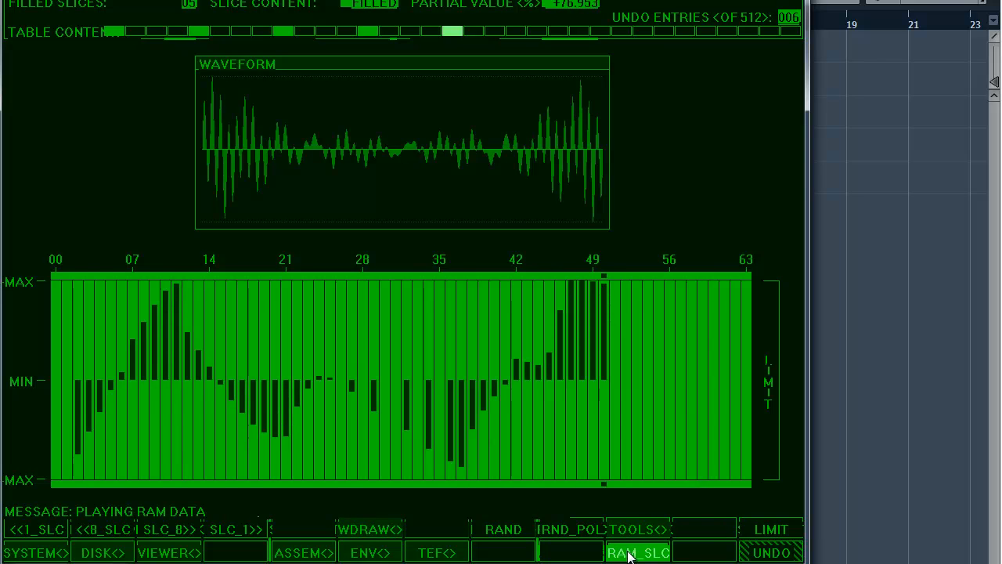
Move the write position to 20, draw a spectrum with a high peak around partials 4 to 7 and smaller waves beyond, and play it
click(291, 554)
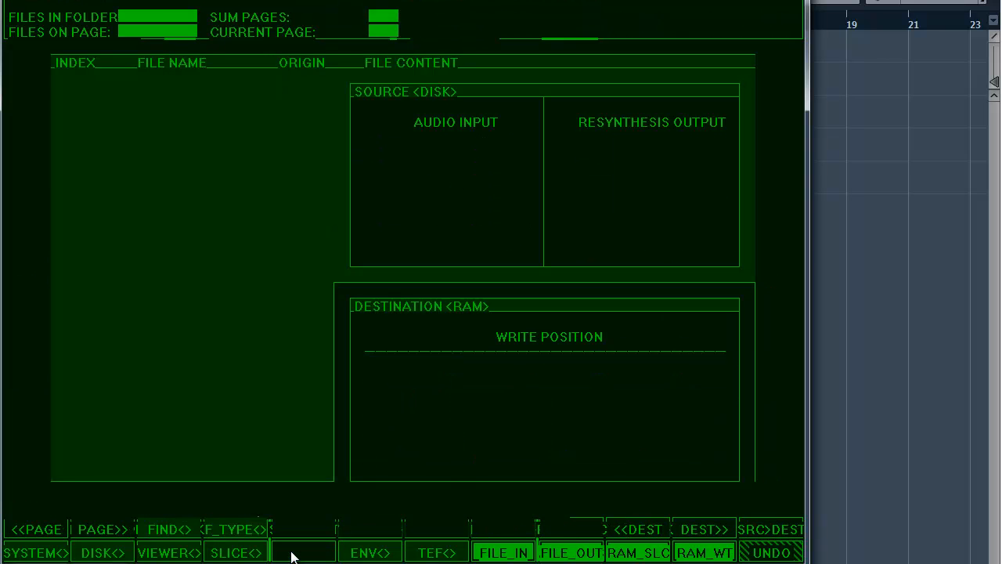
click(707, 533)
click(707, 532)
click(707, 533)
click(707, 532)
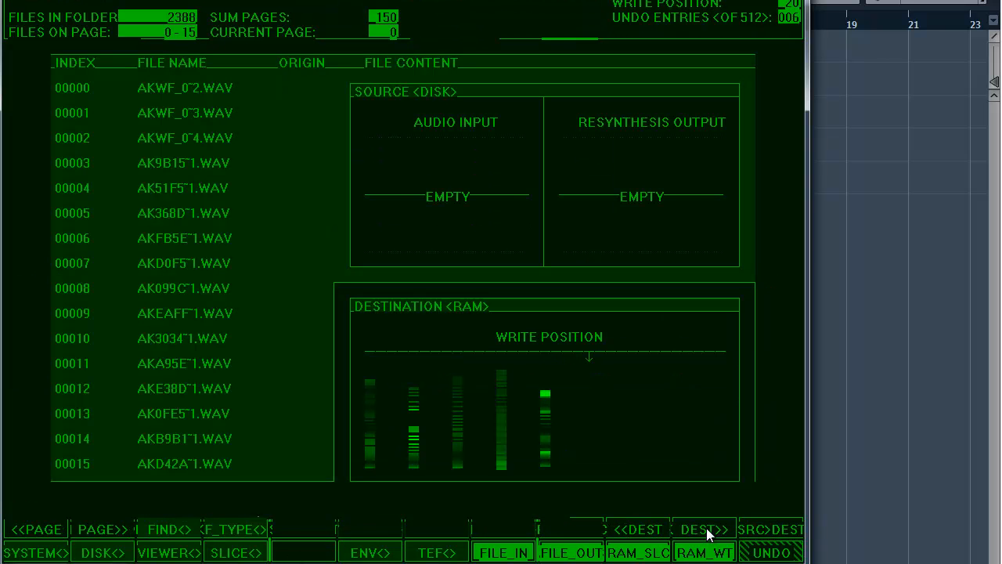
click(237, 552)
mouse_move(60, 441)
mouse_down()
mouse_move(96, 291)
mouse_move(357, 344)
mouse_move(639, 341)
mouse_move(664, 378)
mouse_up()
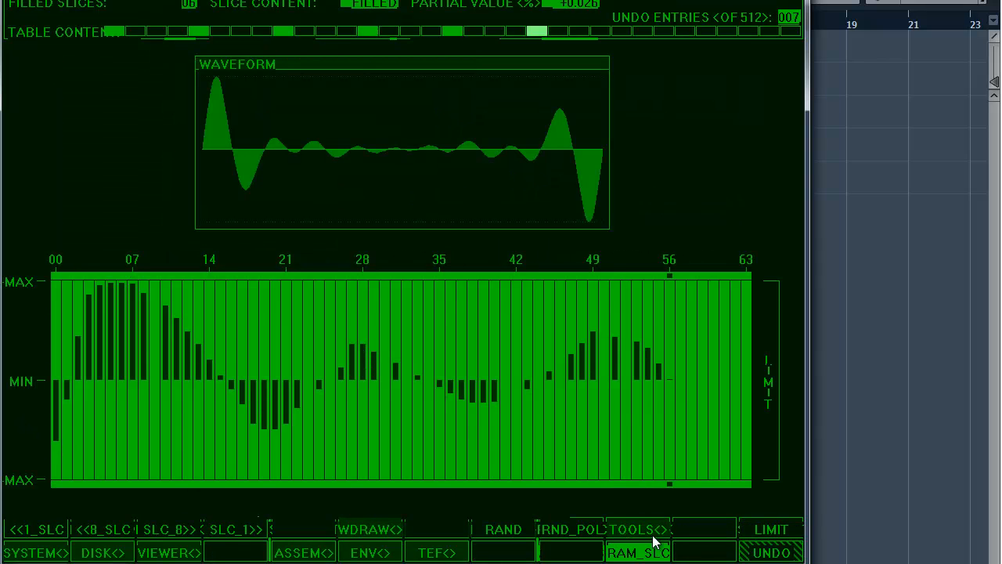
click(639, 552)
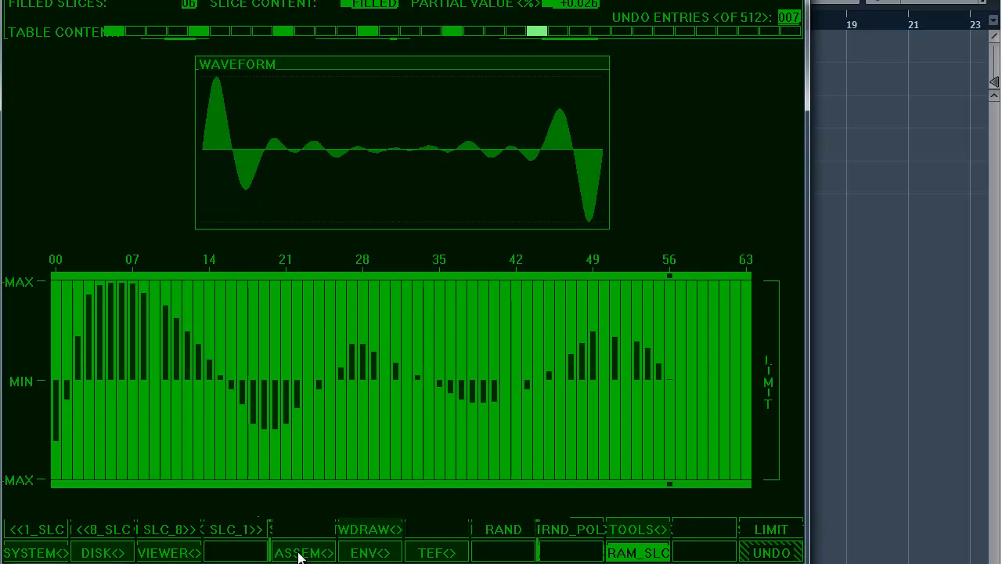
Move the write position to 24, draw a spectrum alternating between positive and negative humps across partials 0 to 58, and play it
click(298, 553)
click(704, 530)
click(704, 530)
click(703, 530)
click(235, 552)
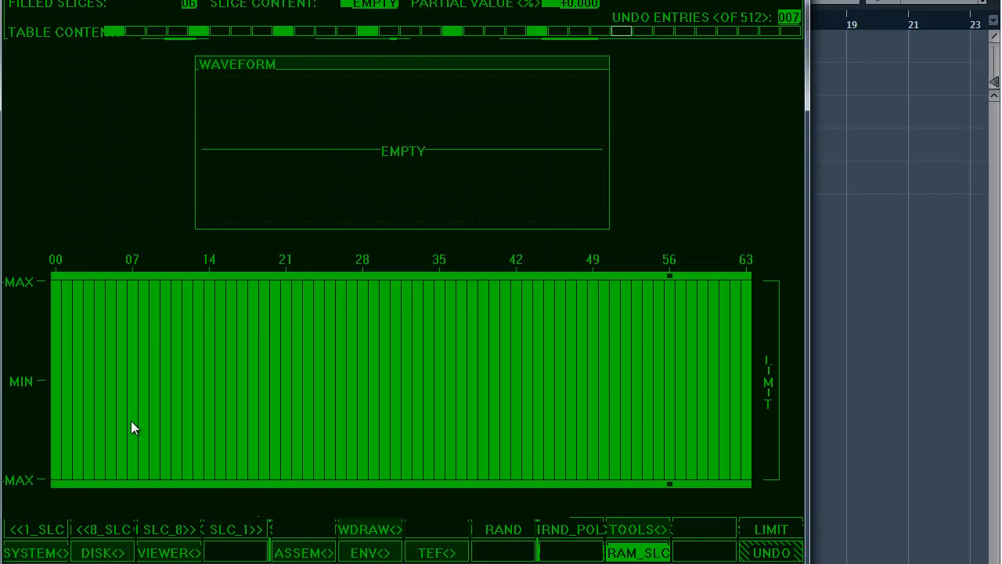
mouse_move(58, 300)
mouse_down()
mouse_move(146, 418)
mouse_move(498, 433)
mouse_move(687, 317)
mouse_up()
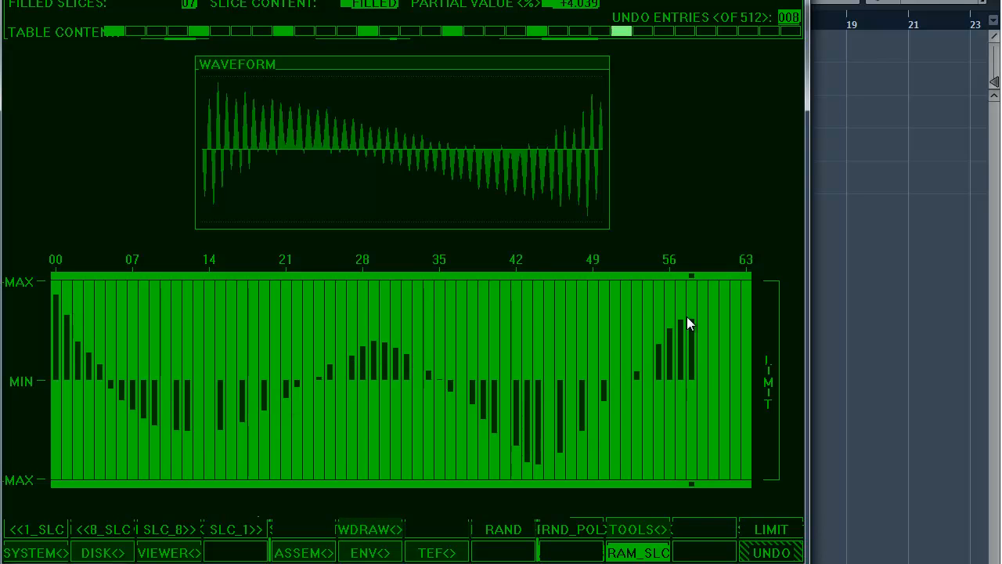
click(631, 553)
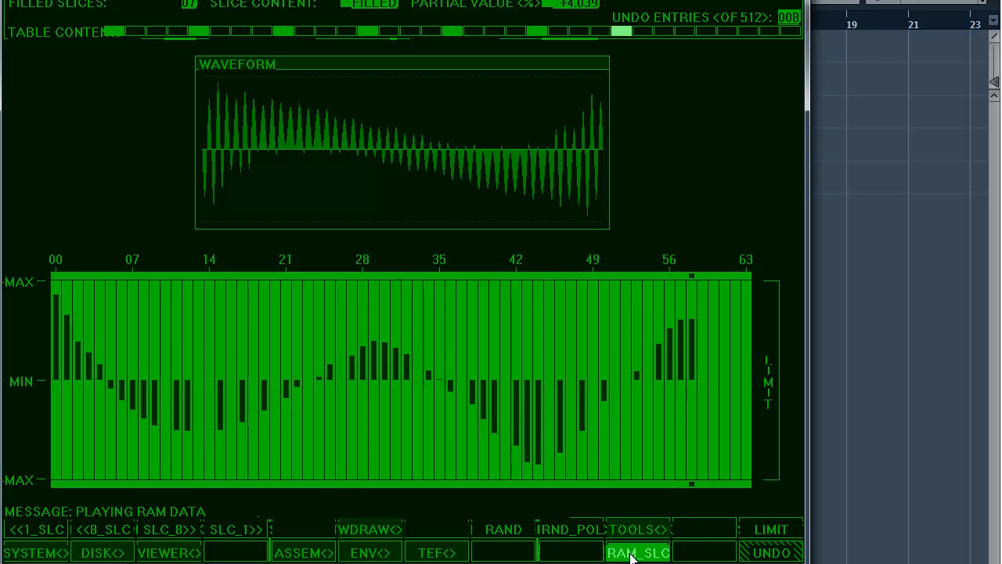
Move the write position to 28, draw a spectrum starting strongly negative with positive humps around partials 11 and 40, and play it
click(307, 550)
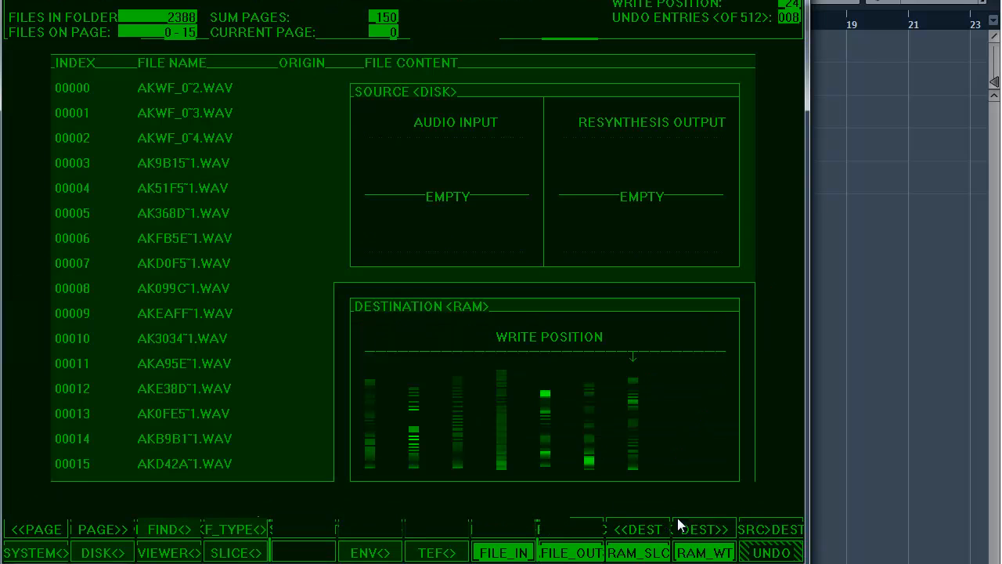
click(697, 527)
click(696, 527)
click(697, 527)
click(696, 527)
click(635, 552)
mouse_move(62, 473)
mouse_down()
mouse_move(138, 329)
mouse_move(475, 342)
mouse_move(618, 402)
mouse_move(616, 392)
mouse_up()
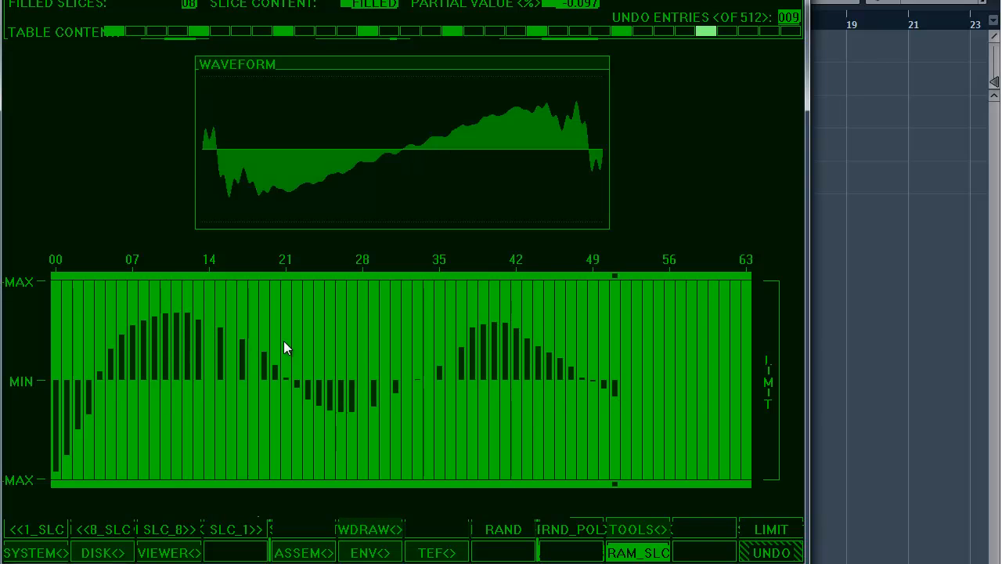
click(633, 554)
Move the write position to 32 and draw a waveform that starts at maximum and falls in jagged stages to the midline
click(299, 554)
click(695, 531)
click(695, 531)
click(696, 531)
click(696, 531)
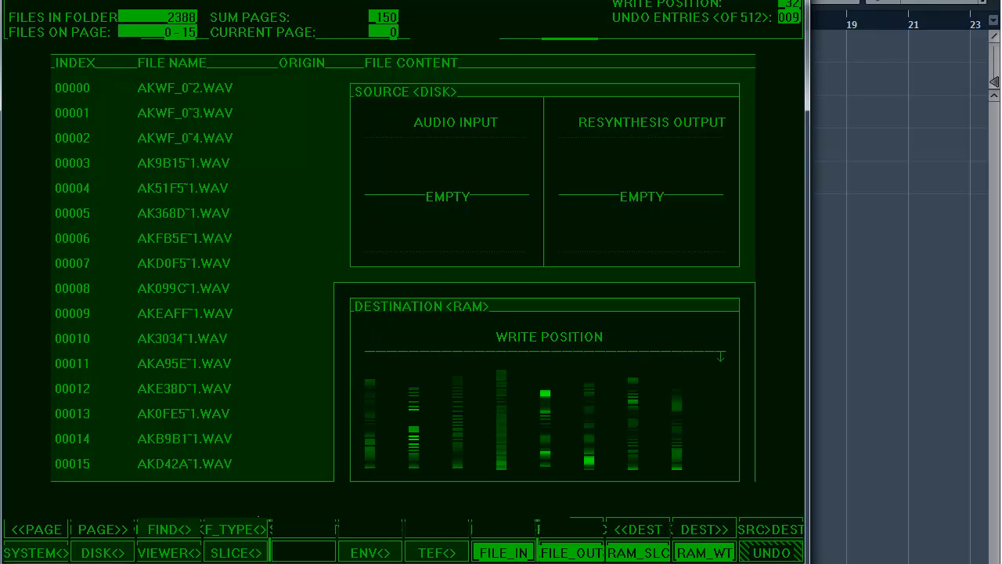
click(232, 553)
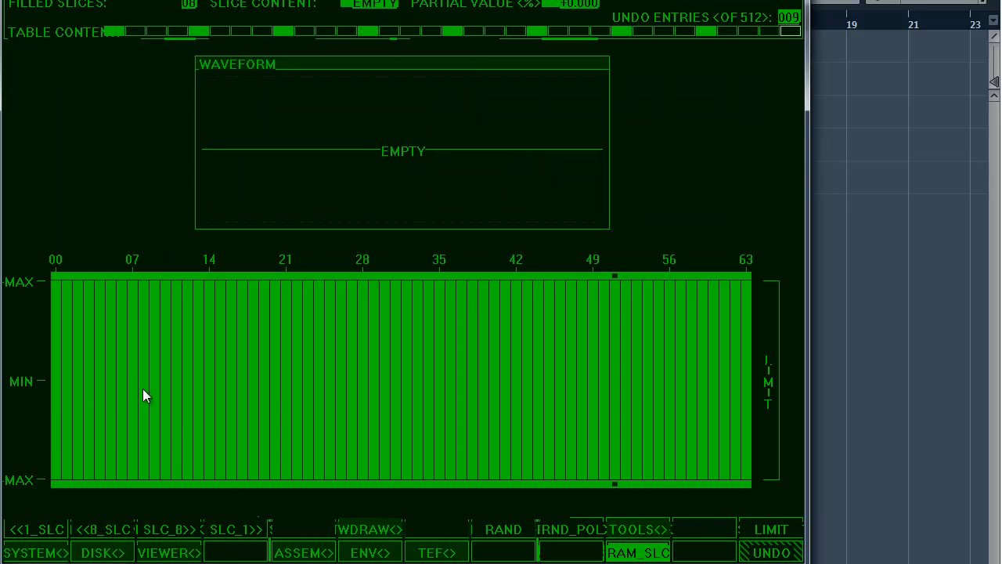
click(342, 520)
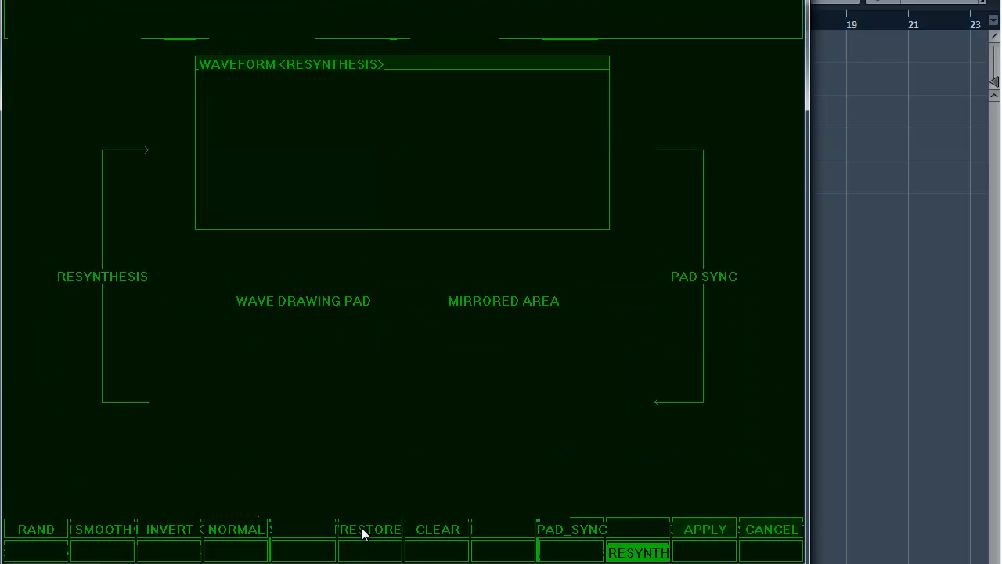
drag(206, 330, 230, 345)
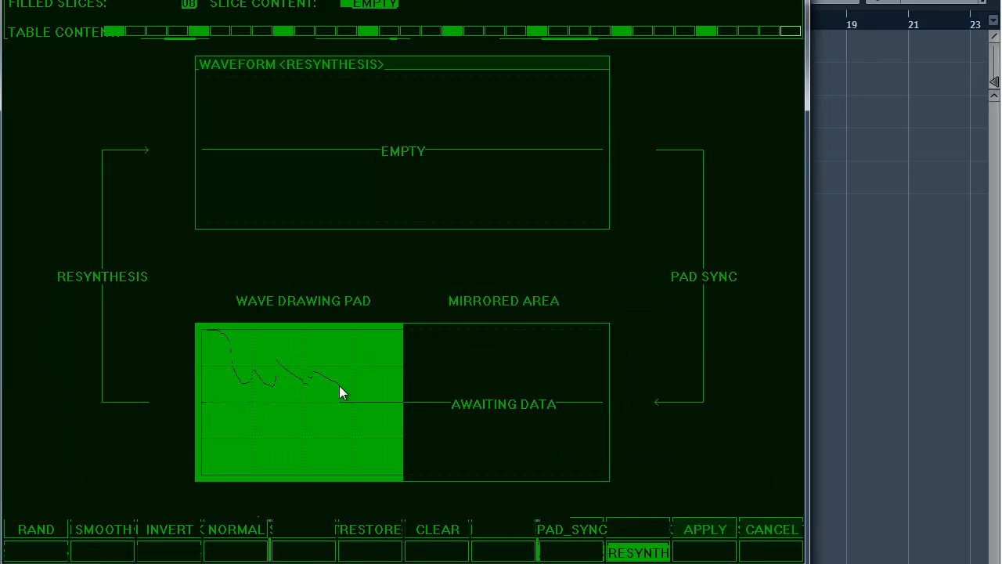
drag(394, 408, 440, 423)
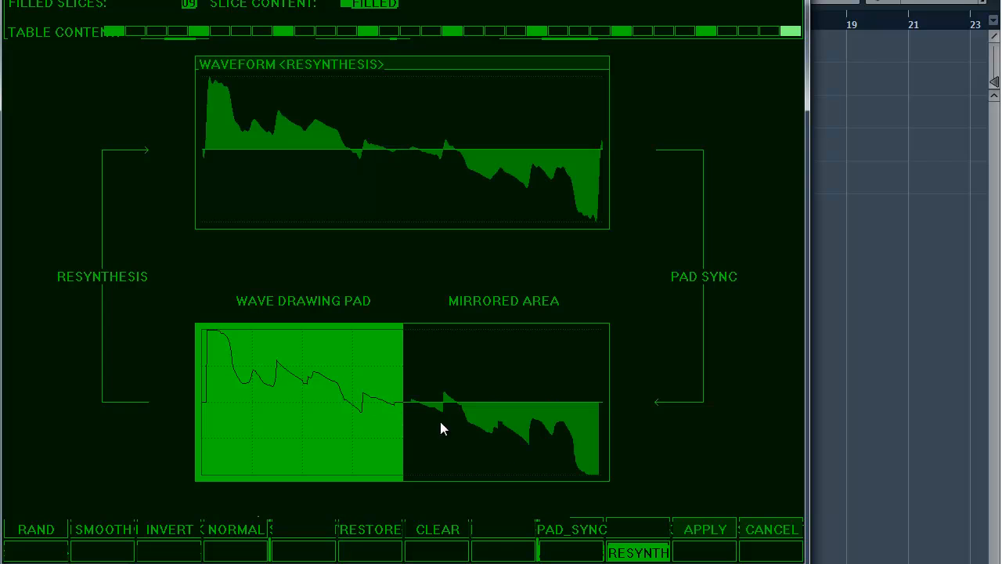
Play the resynthesis, redraw the wave with negative spikes and a start that swings from negative to positive, and apply it to the slice
click(638, 552)
mouse_move(276, 389)
mouse_down()
mouse_move(274, 454)
mouse_move(236, 364)
mouse_move(258, 470)
mouse_move(328, 365)
mouse_move(345, 432)
mouse_move(362, 393)
mouse_up()
click(637, 553)
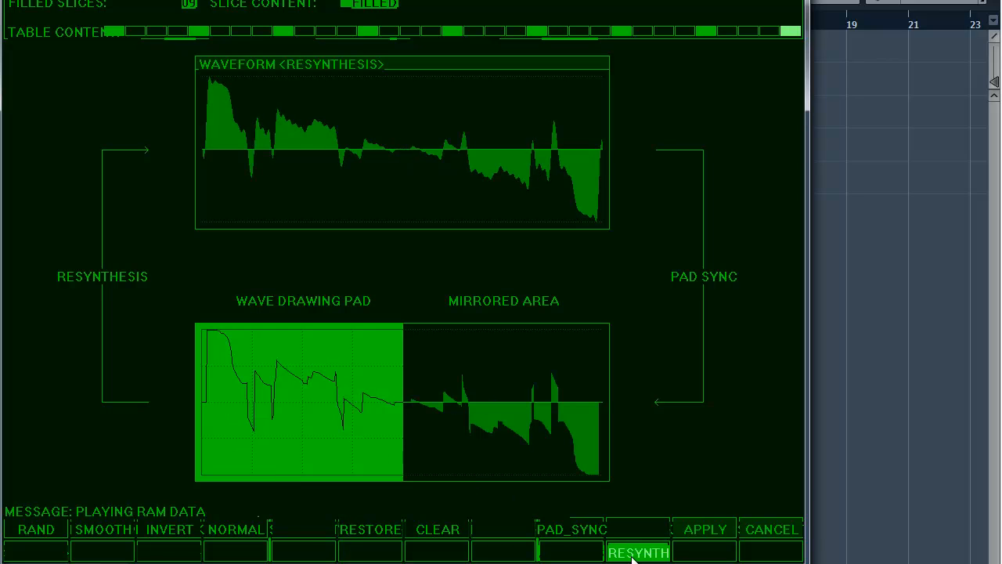
mouse_move(209, 446)
mouse_down()
mouse_move(252, 396)
mouse_move(235, 352)
mouse_up()
click(631, 553)
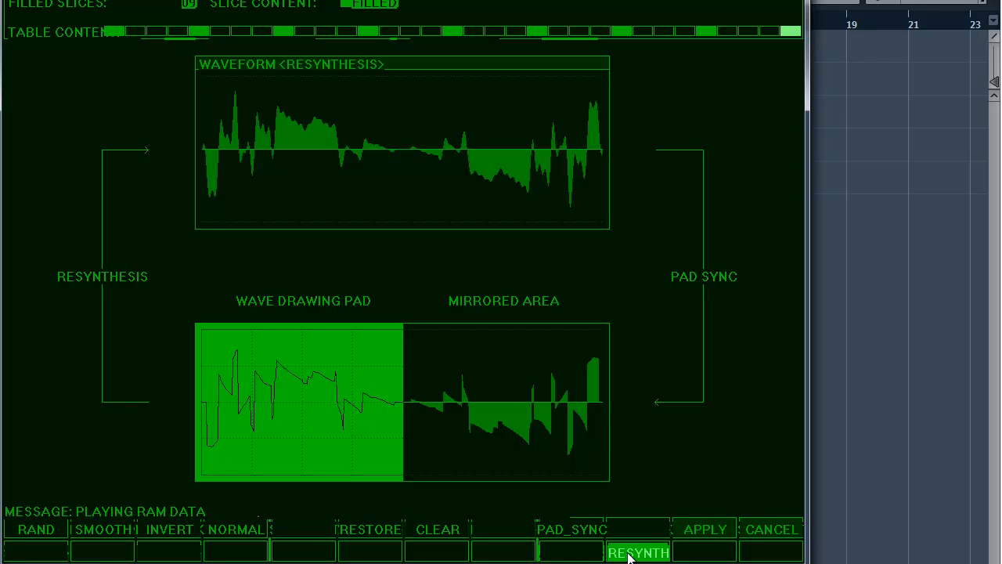
click(709, 538)
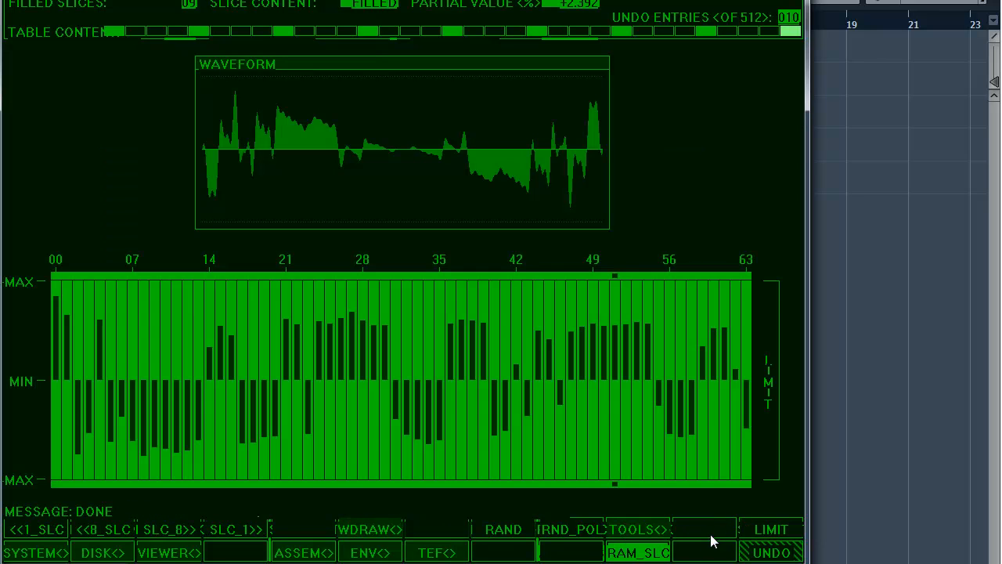
Interpolate the empty slices between the nine anchors with polarity lock on, apply the result, and play the wavetable
click(318, 553)
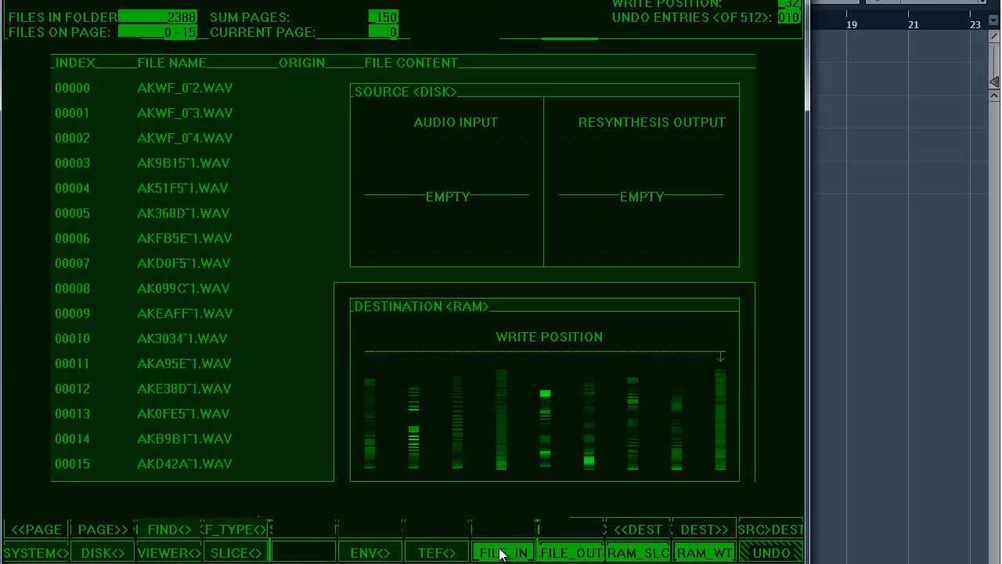
click(435, 553)
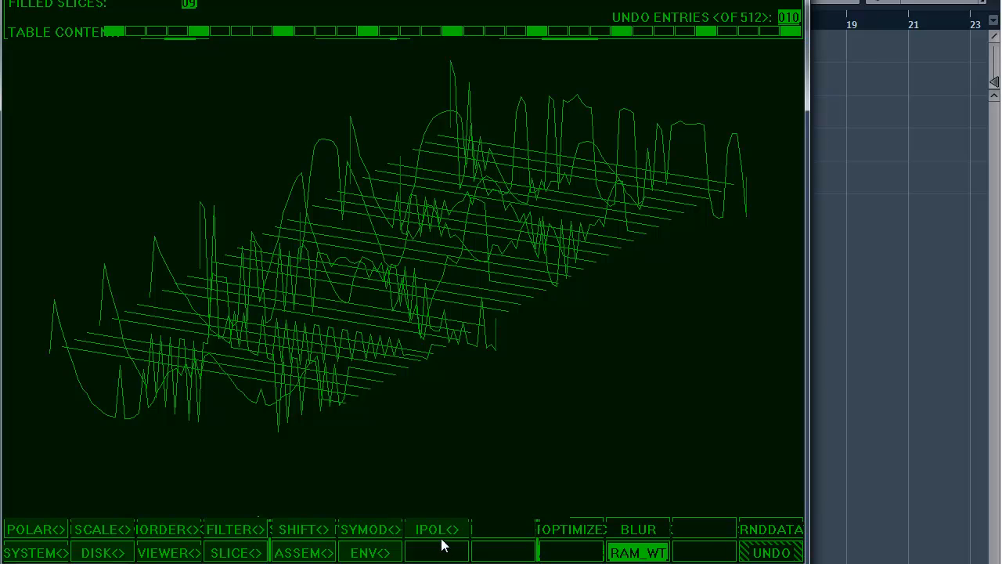
click(437, 531)
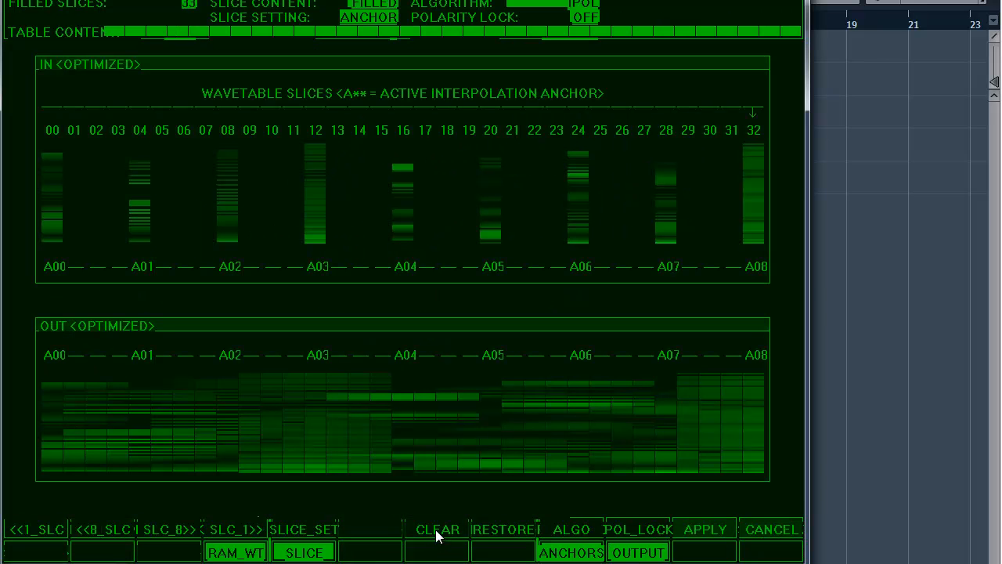
click(639, 530)
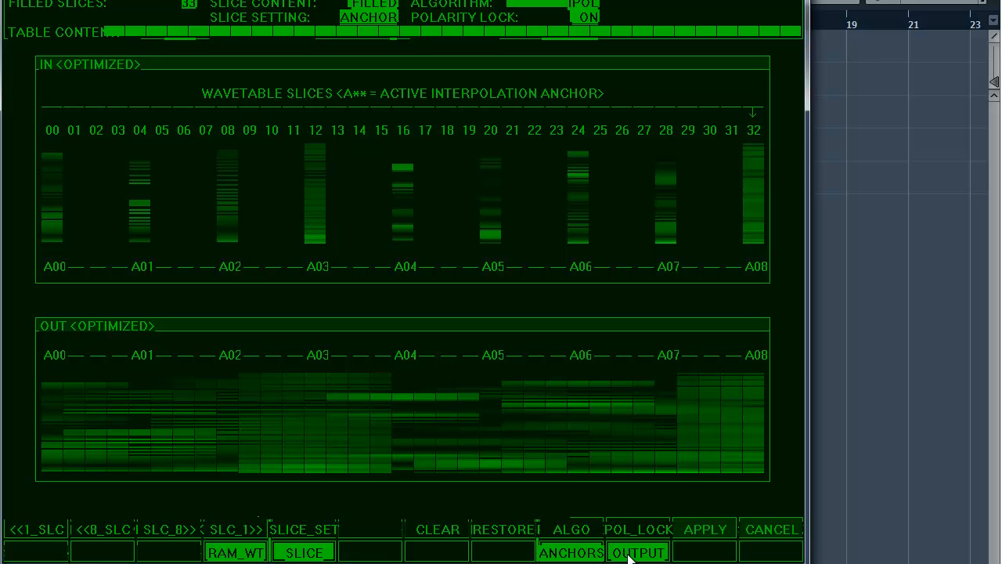
click(633, 554)
click(702, 530)
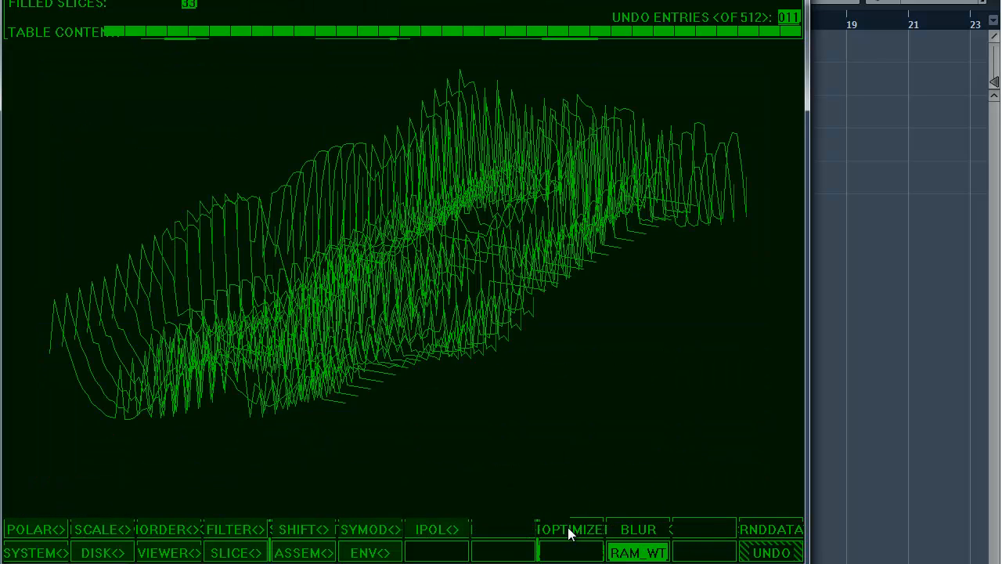
click(652, 554)
Draw a formant shift envelope that starts negative, undulates across slices 0 to 32 and ends at about +43%, then apply and play it
click(297, 530)
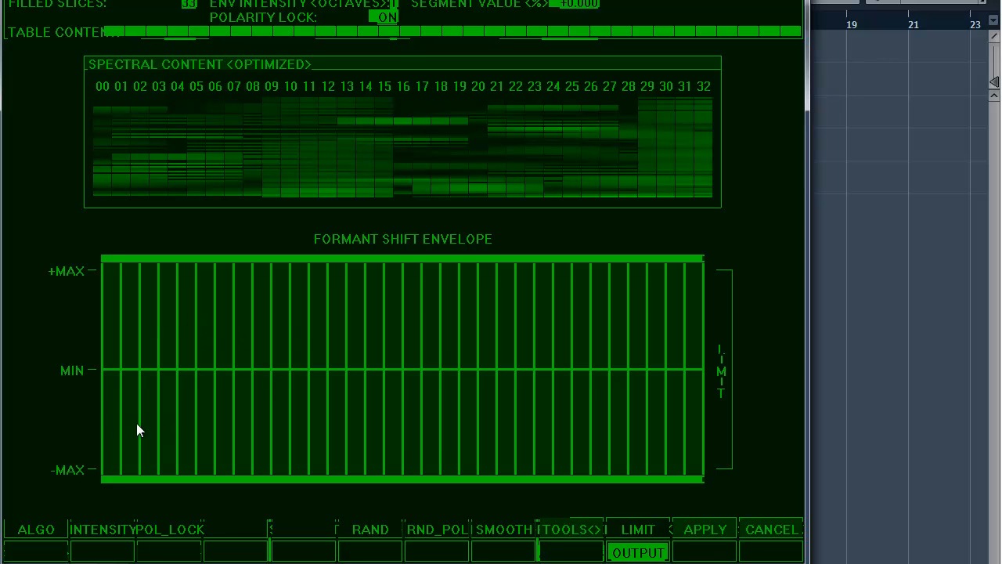
mouse_move(104, 426)
mouse_down()
mouse_move(139, 358)
mouse_move(205, 393)
mouse_move(262, 315)
mouse_move(347, 312)
mouse_move(402, 362)
mouse_move(453, 382)
mouse_move(507, 385)
mouse_move(601, 311)
mouse_move(653, 325)
mouse_move(670, 373)
mouse_move(695, 325)
mouse_up()
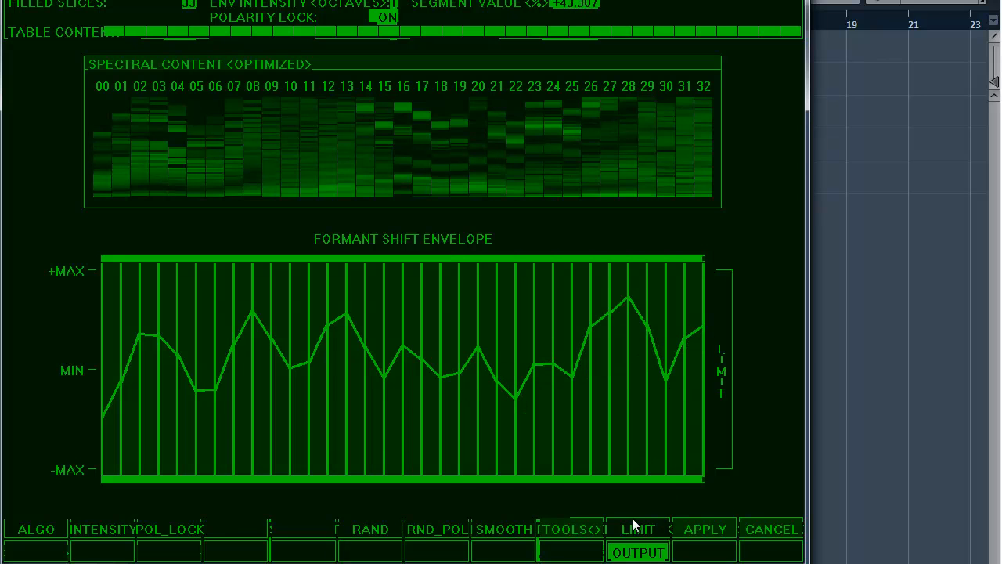
click(635, 553)
click(702, 530)
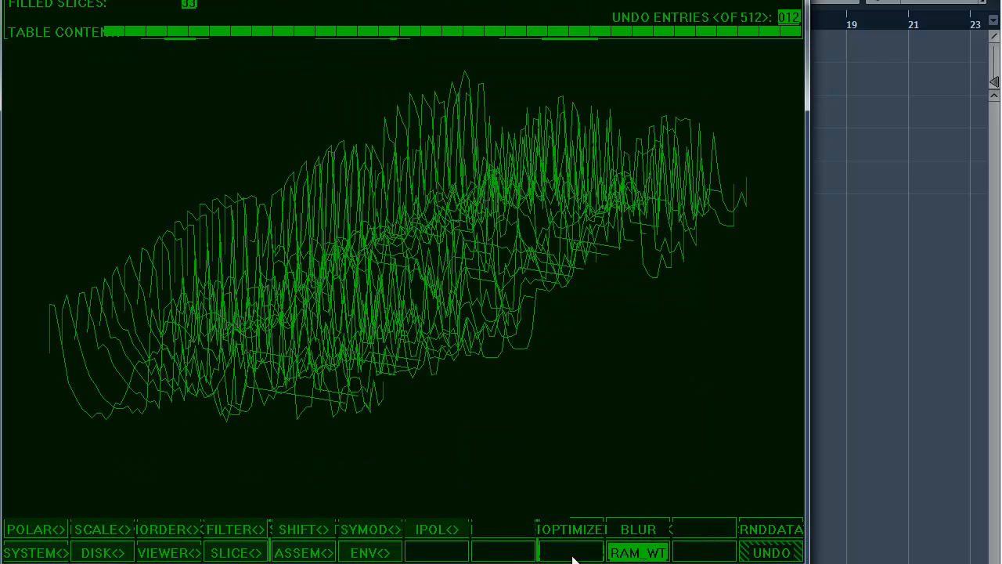
click(636, 554)
Show the wavetable files on disk with the file type set to KTERM wavetables <Serum, WAV>
click(100, 552)
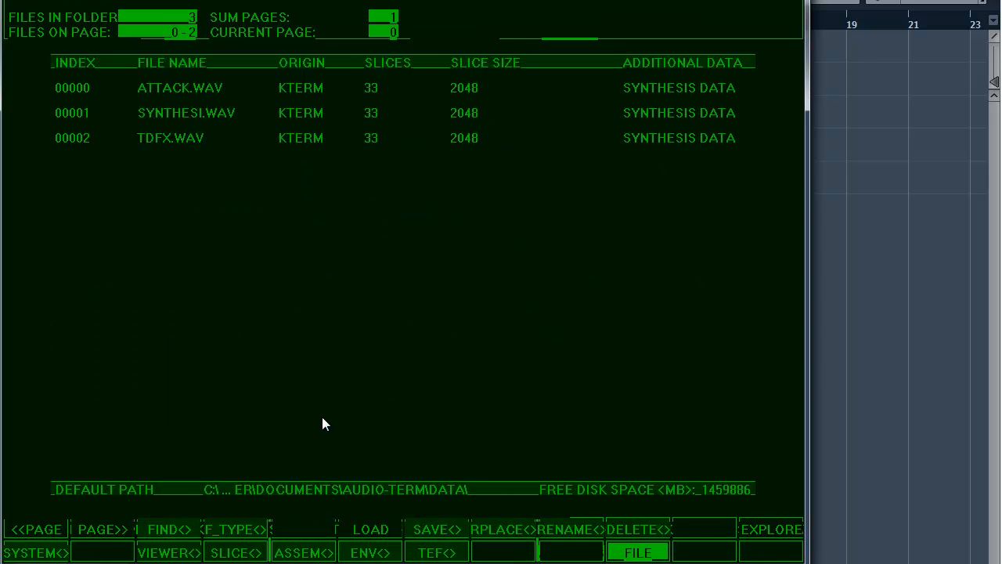
click(235, 530)
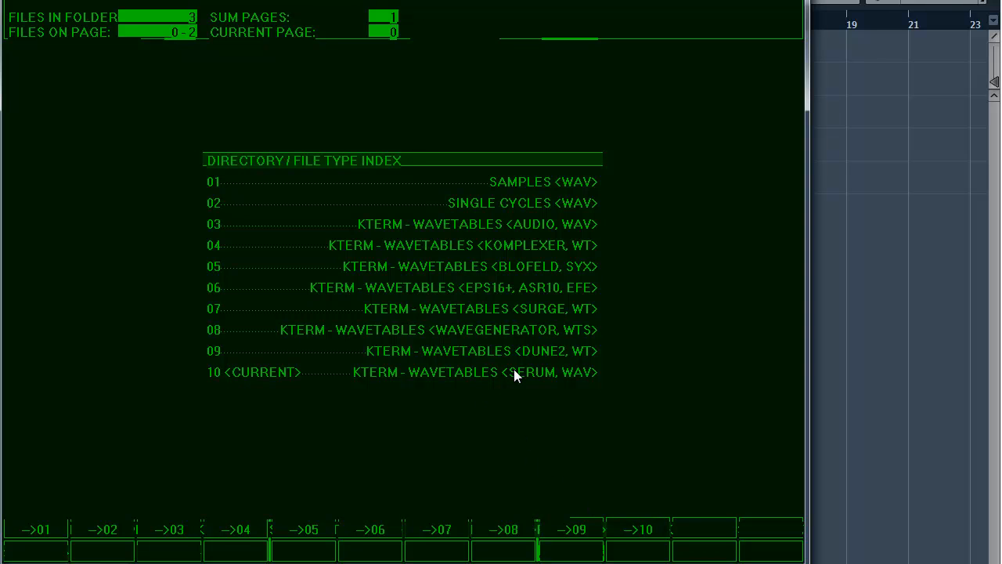
click(642, 531)
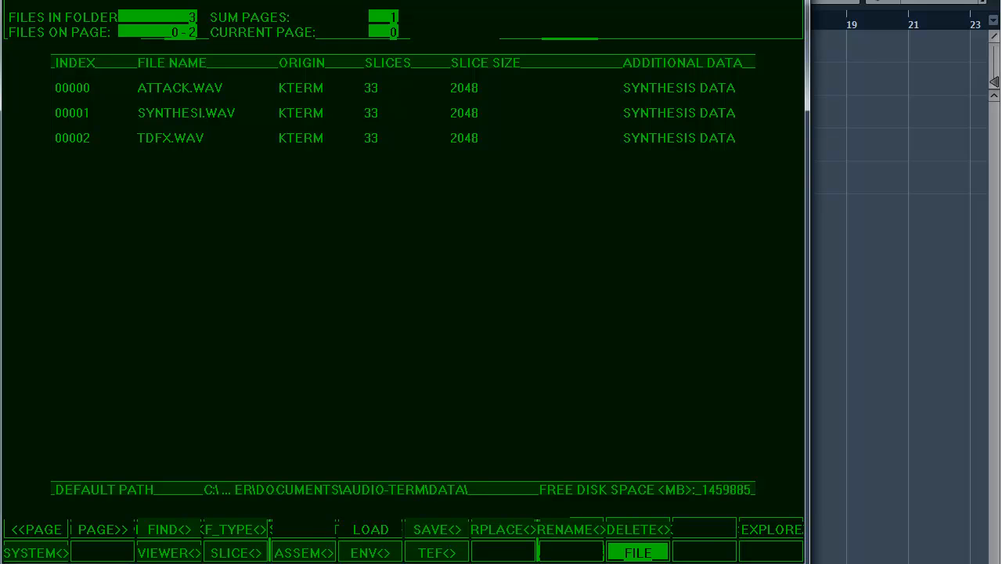
Check the existing SAM file names in the Wagsrfm Samples folder in Windows Explorer and return to KTERM
click(125, 562)
click(124, 555)
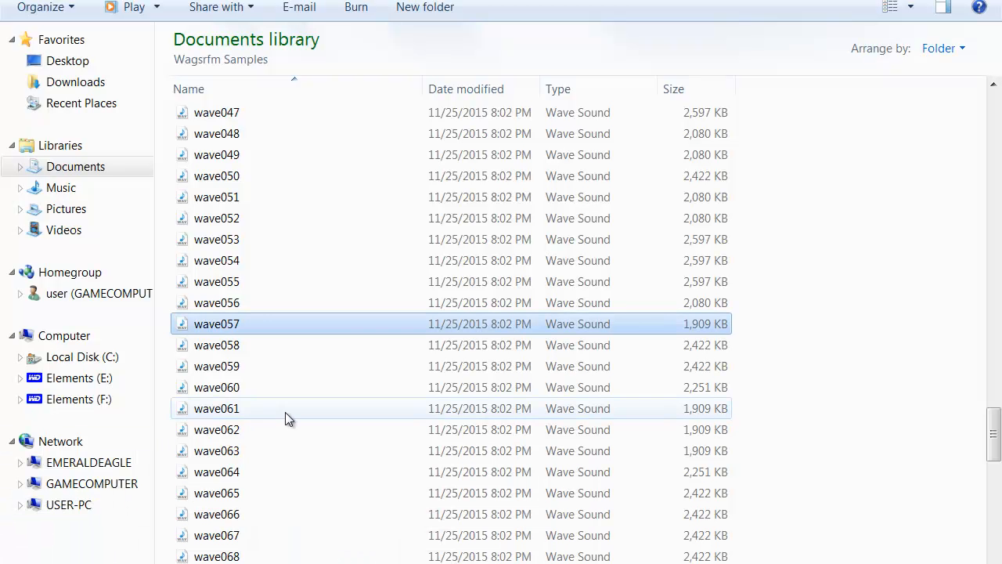
key(Home)
key(Page_Down)
key(Page_Down)
key(Page_Down)
scroll(295, 423, down, 12)
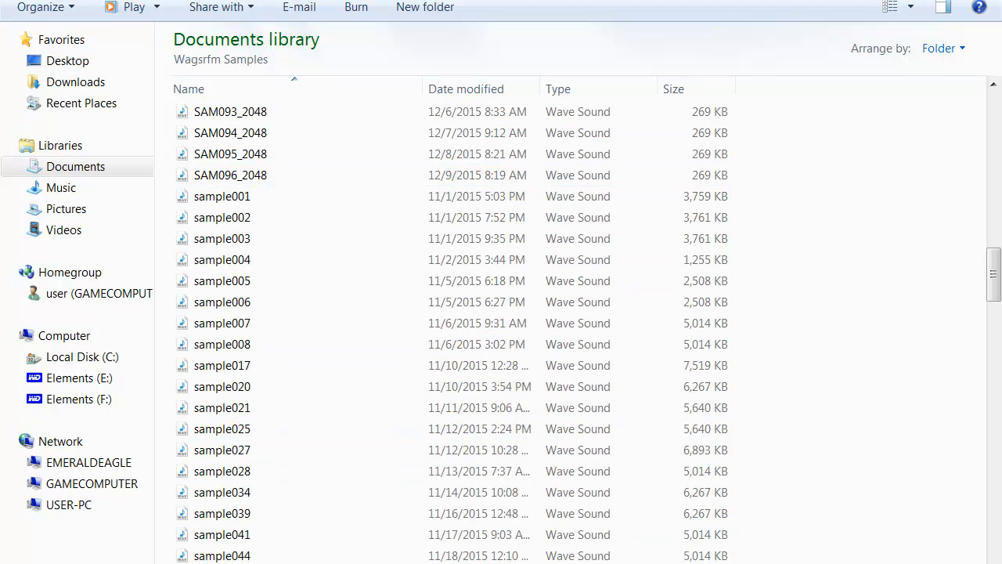
key(alt+Tab)
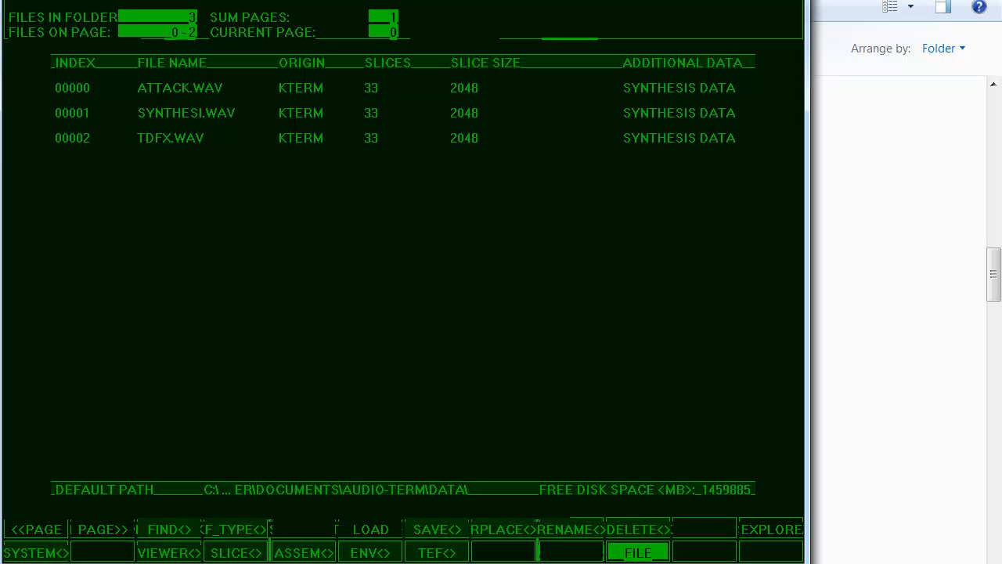
Save the wavetable as SAM096 and transfer the file from the Serum wavetables folder to the Wagsrfm Samples folder
click(439, 531)
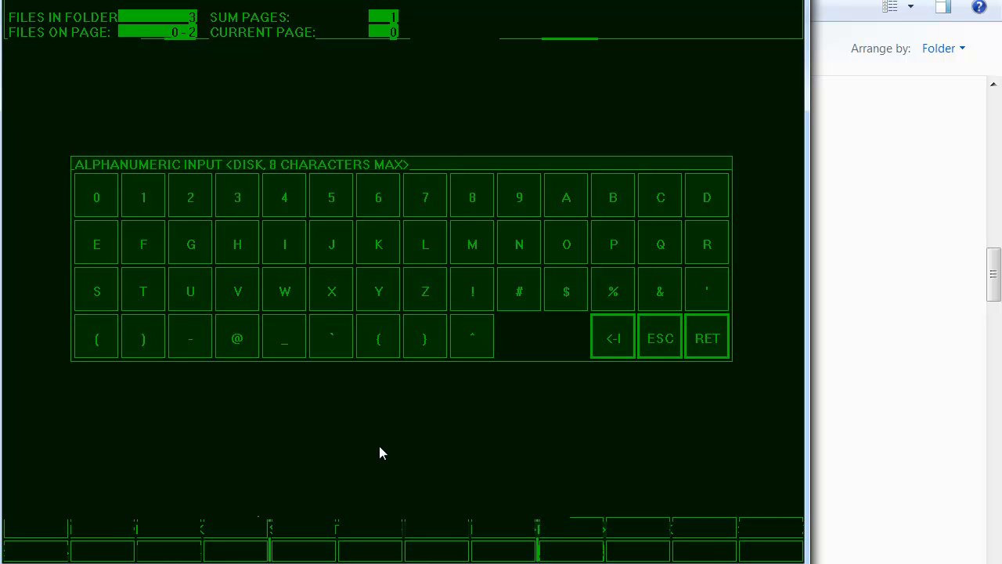
key(Return)
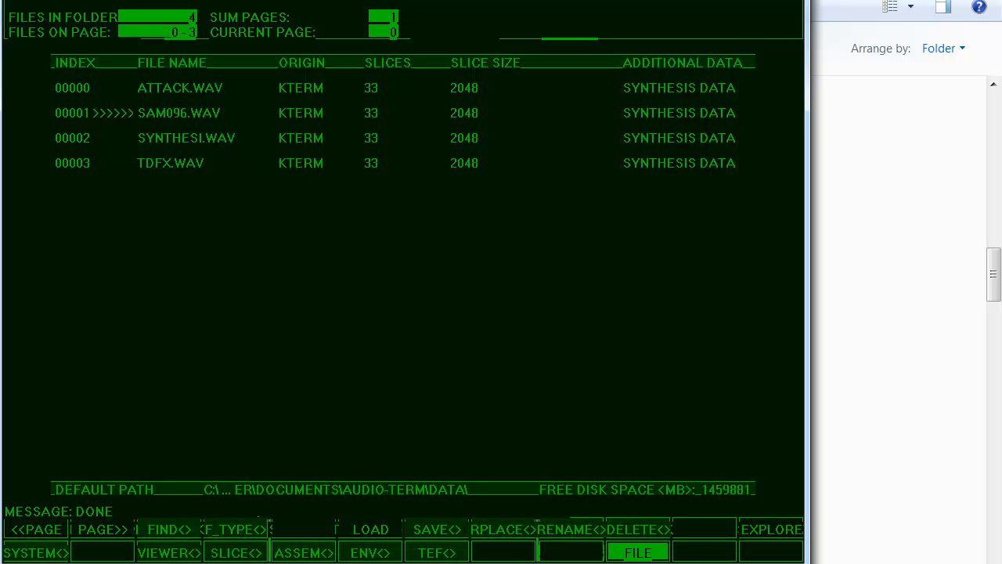
mouse_move(229, 563)
click(337, 541)
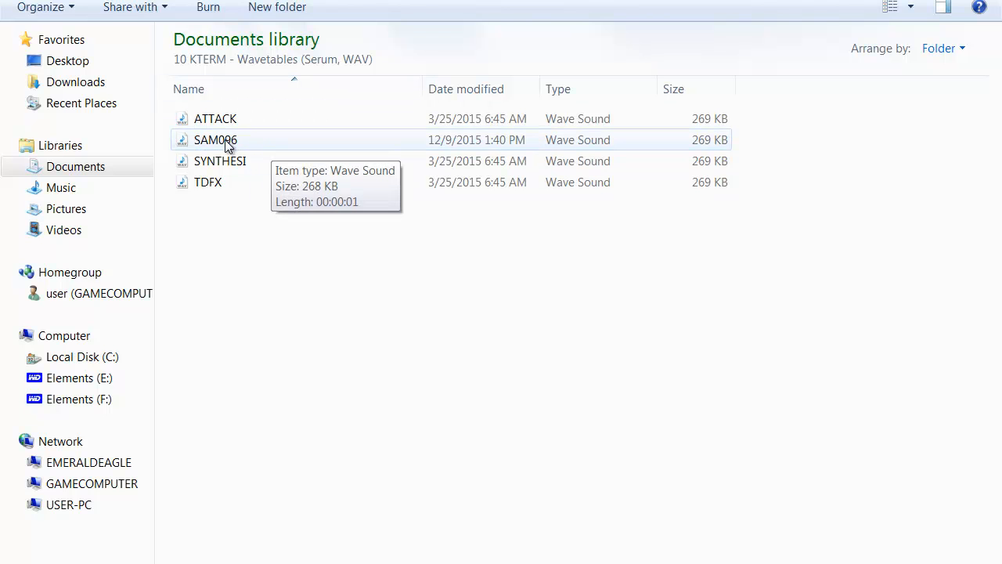
drag(227, 146, 332, 273)
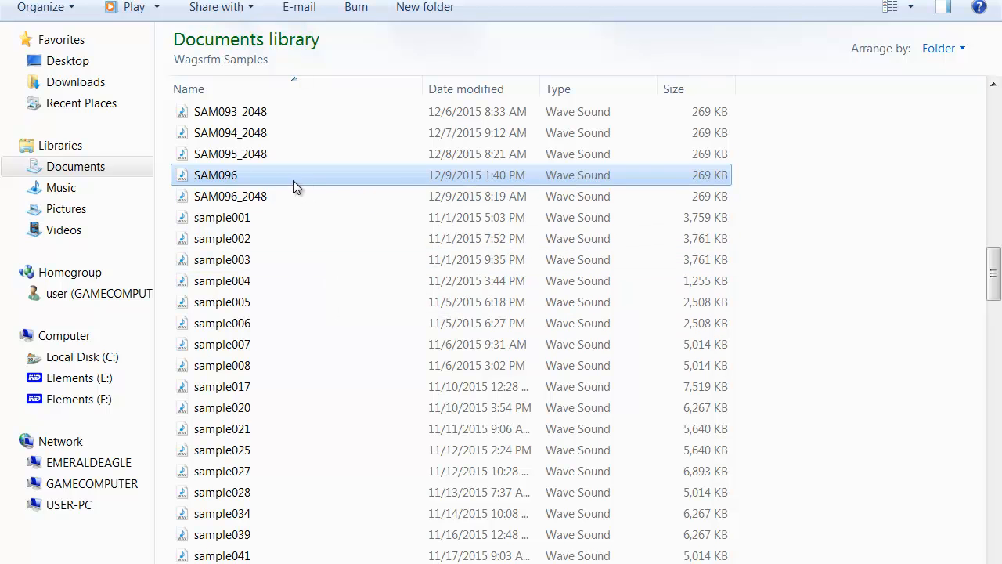
Rename the transferred SAM096 file as SAM097_2048
click(262, 174)
key(Right)
key(BackSpace)
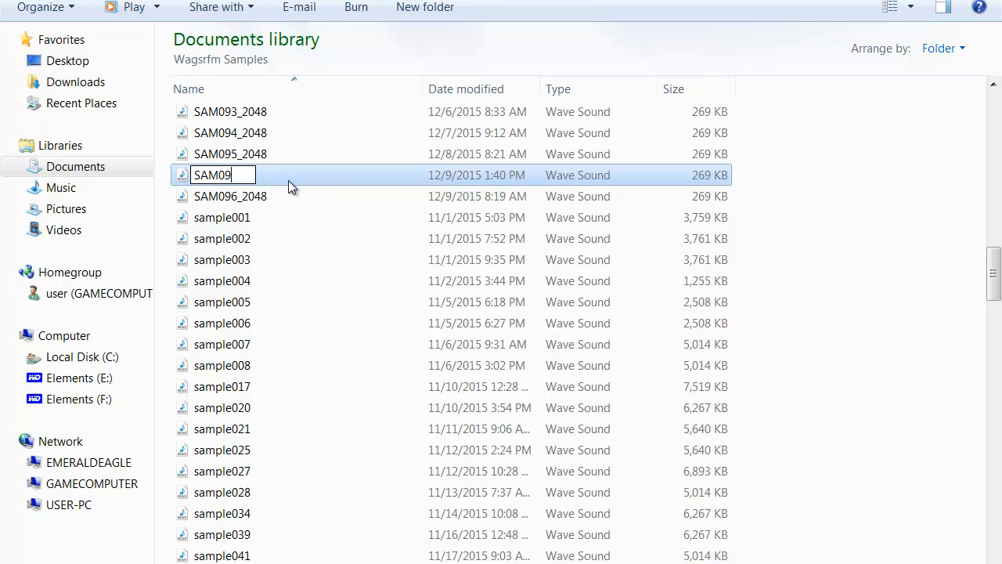
text(7_2048)
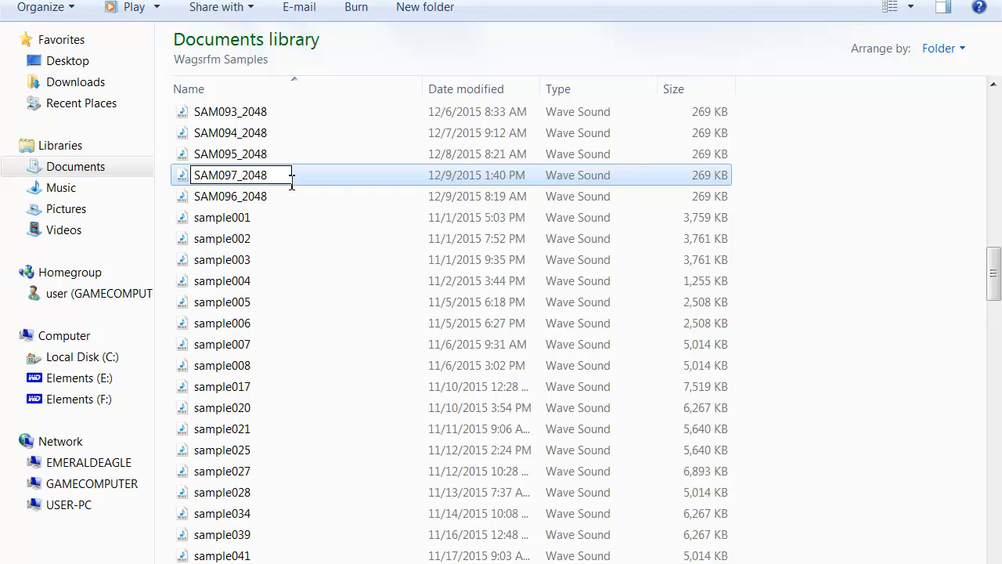
key(Return)
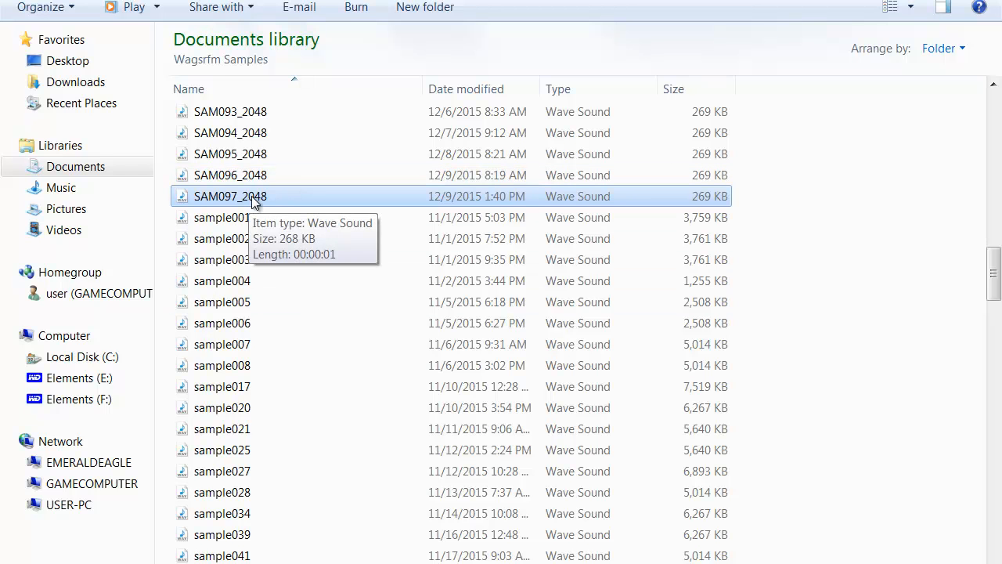
Load SAM097_2048 into the wavetable oscillator in Falcon and sweep its wave index
drag(246, 195, 340, 563)
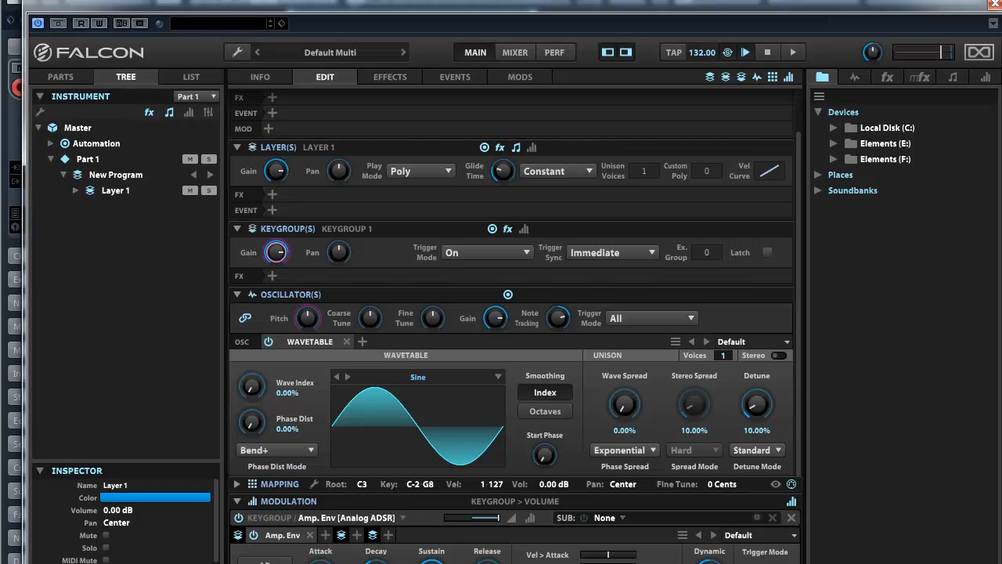
drag(423, 406, 423, 406)
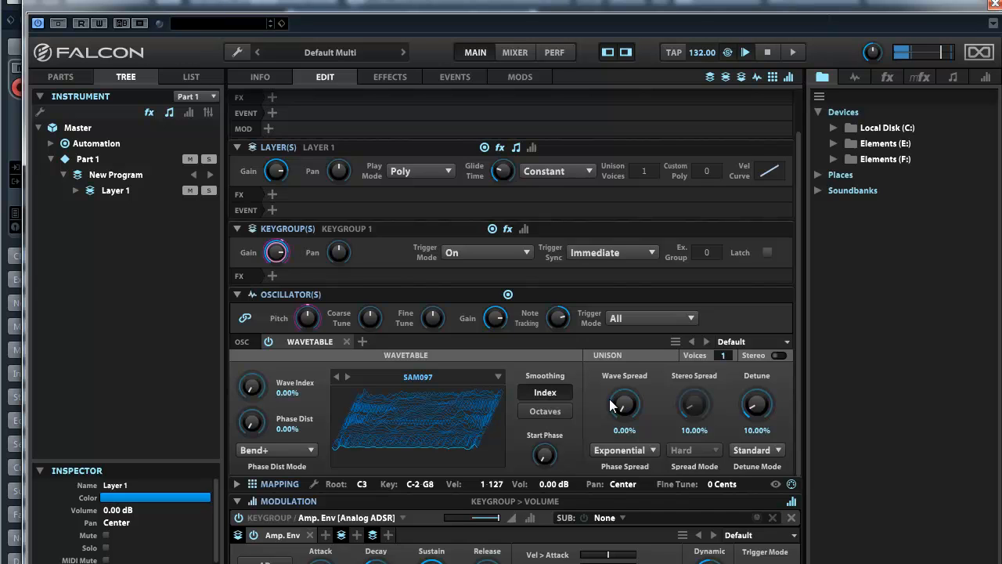
drag(709, 562, 709, 563)
drag(248, 392, 173, 364)
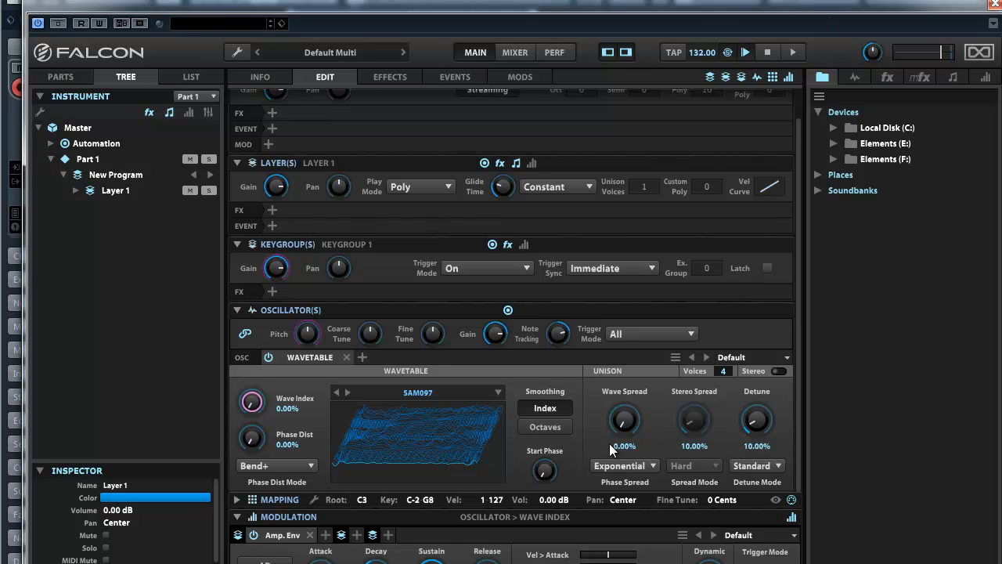
Set the unison wave spread to 40.80%, enable stereo, and set the stereo spread to 41.20% and the detune to 29.20%
click(624, 421)
drag(624, 421, 630, 341)
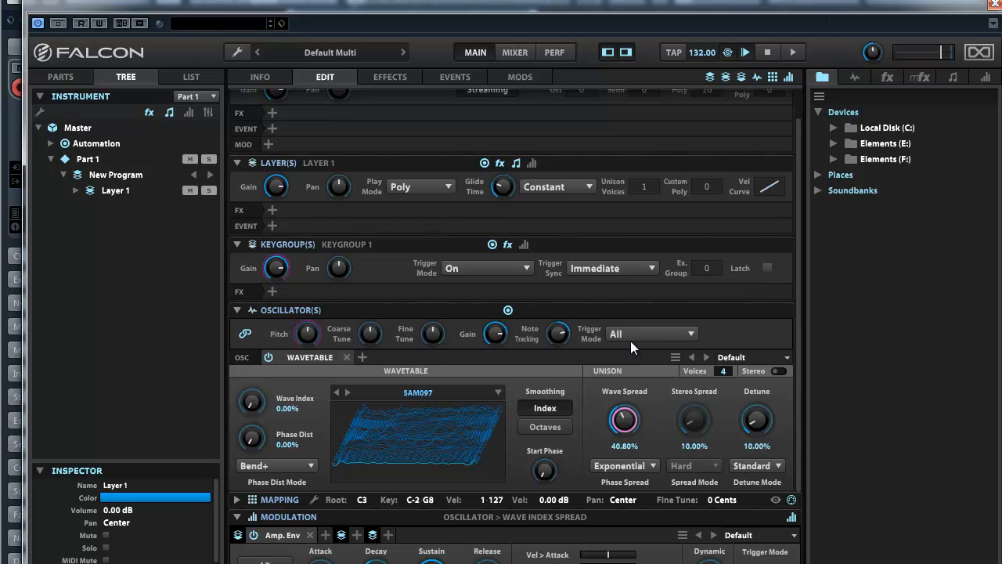
click(780, 371)
drag(703, 432, 690, 363)
drag(764, 425, 758, 385)
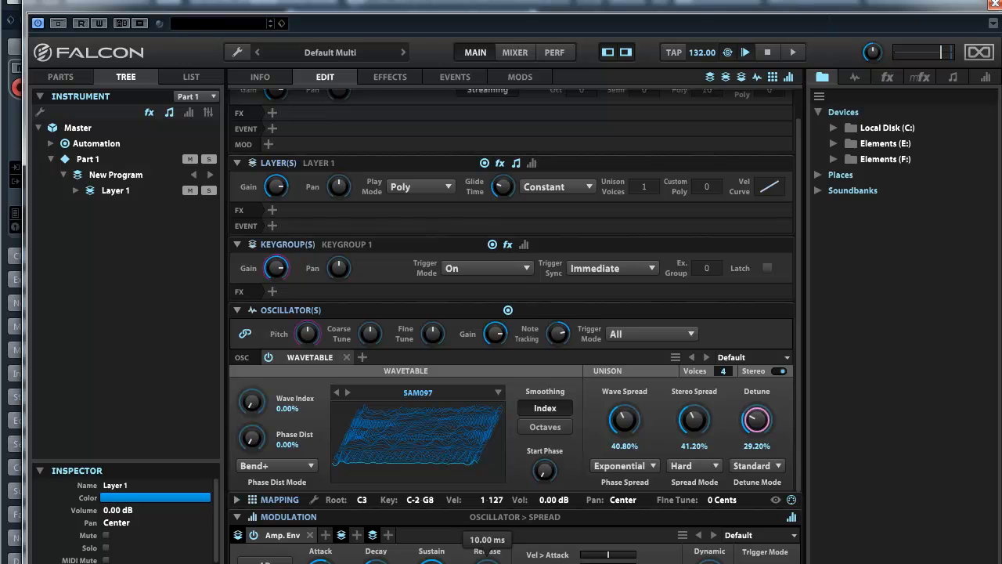
Lengthen the release of the amp envelope and adjust its Dynamic setting
drag(487, 561, 492, 540)
drag(709, 563, 708, 558)
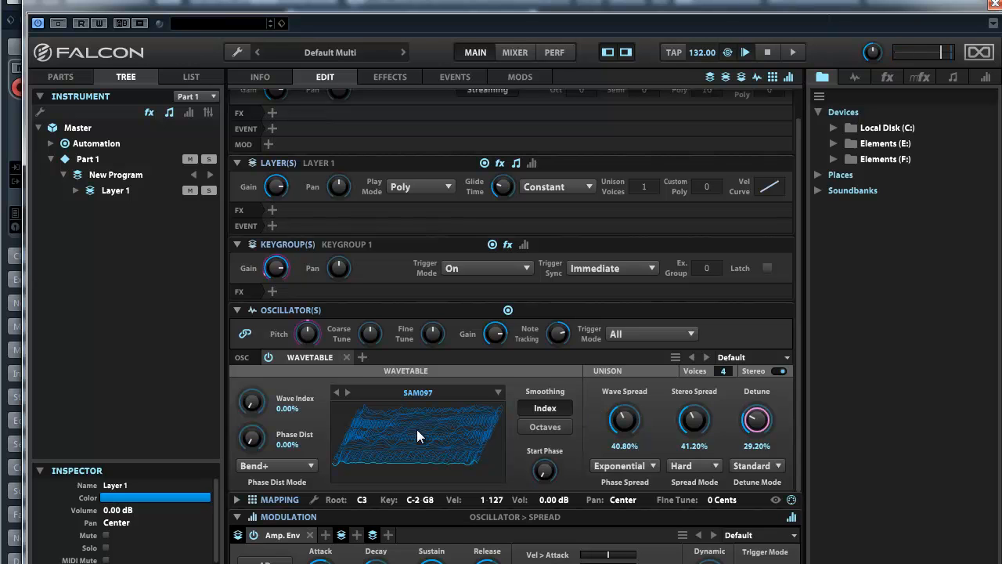
Add a new layer-level LFO as modulation for the wavetable oscillator's wave index
right_click(252, 403)
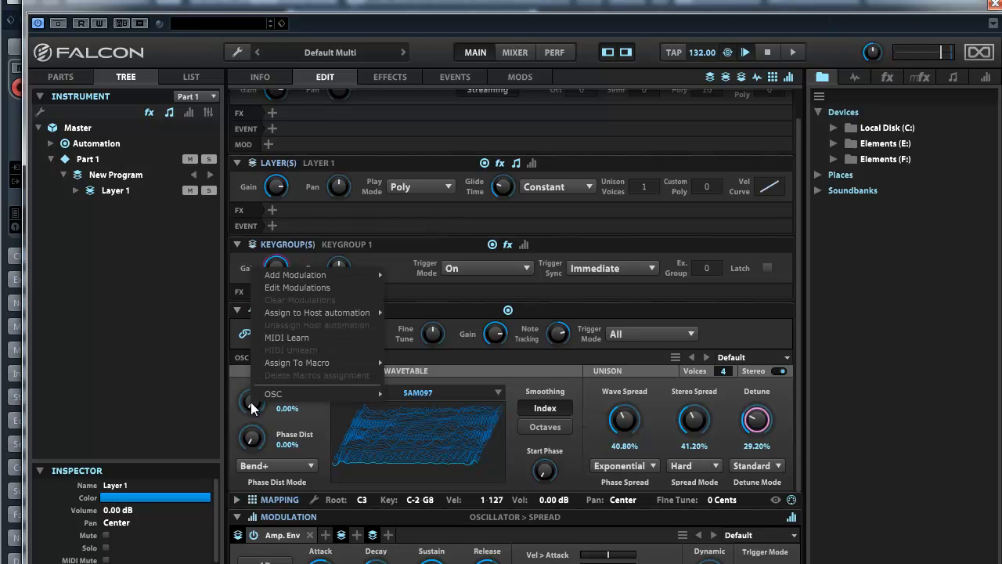
mouse_move(309, 276)
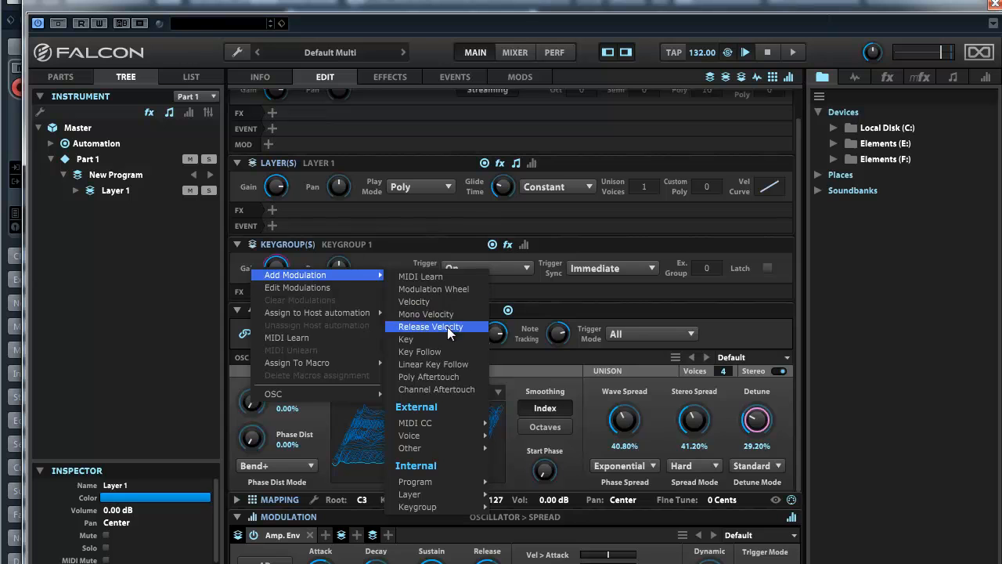
mouse_move(435, 494)
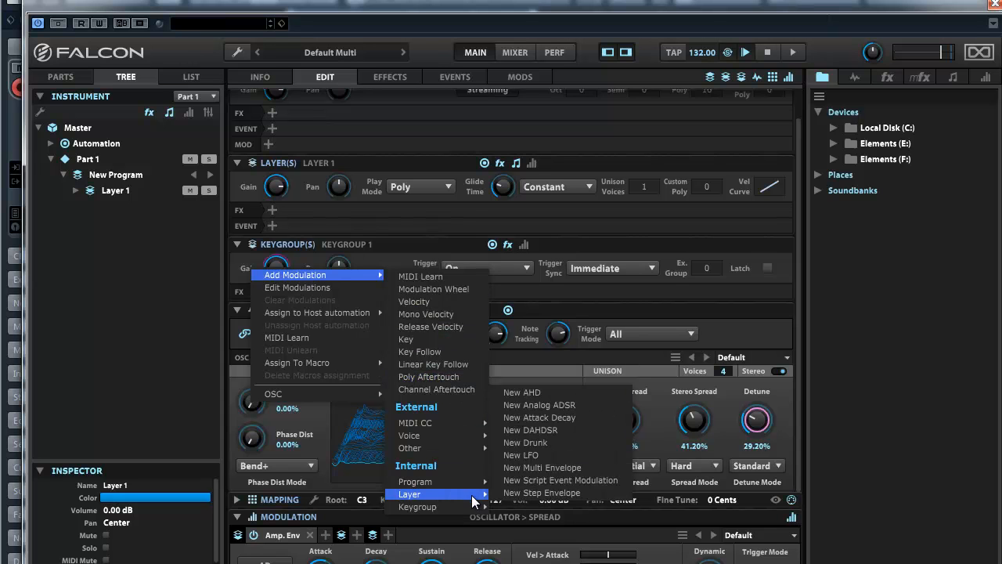
click(546, 456)
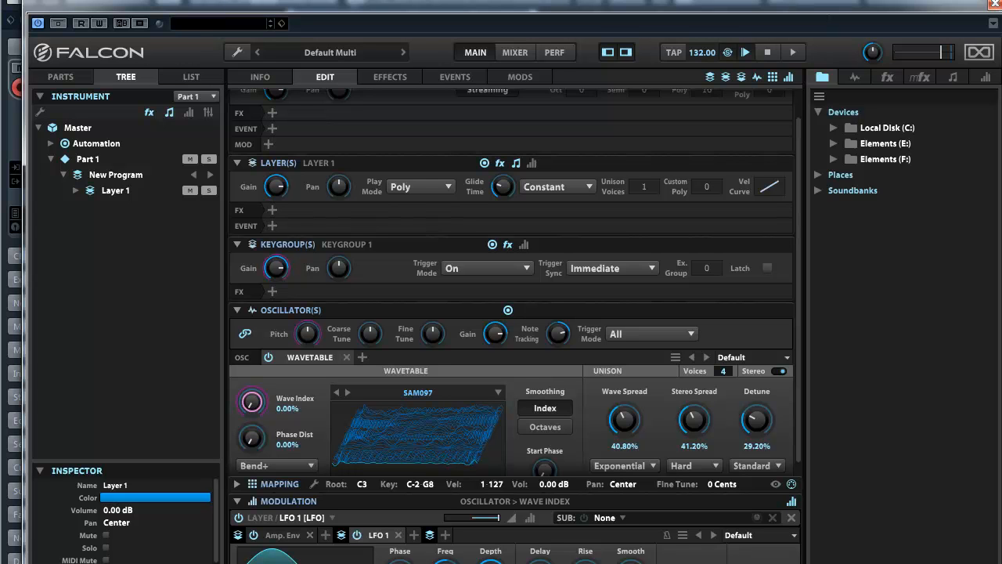
Raise the smoothing of the LFO that modulates the wave index and lower its frequency
mouse_move(631, 561)
drag(630, 562, 637, 383)
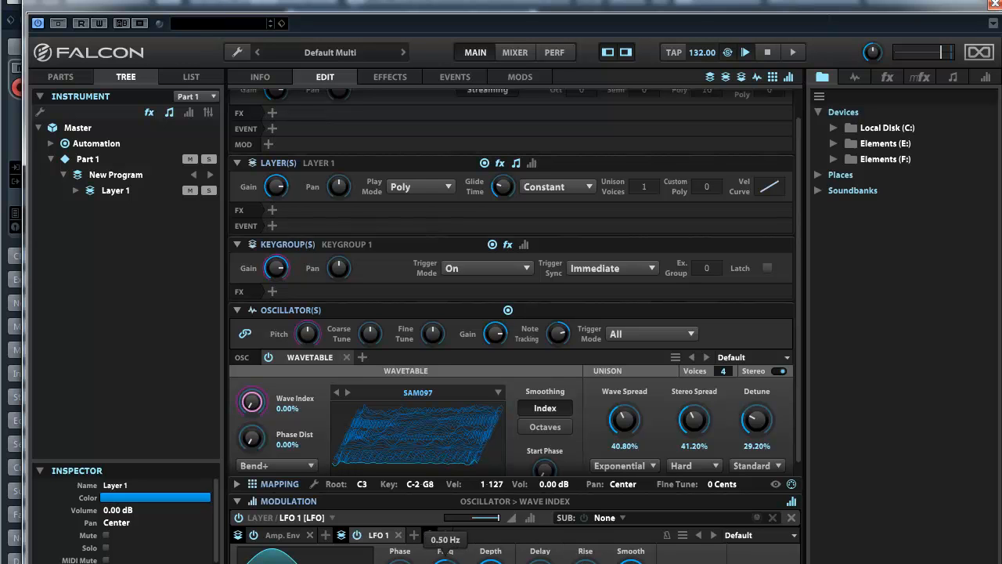
drag(445, 559, 445, 563)
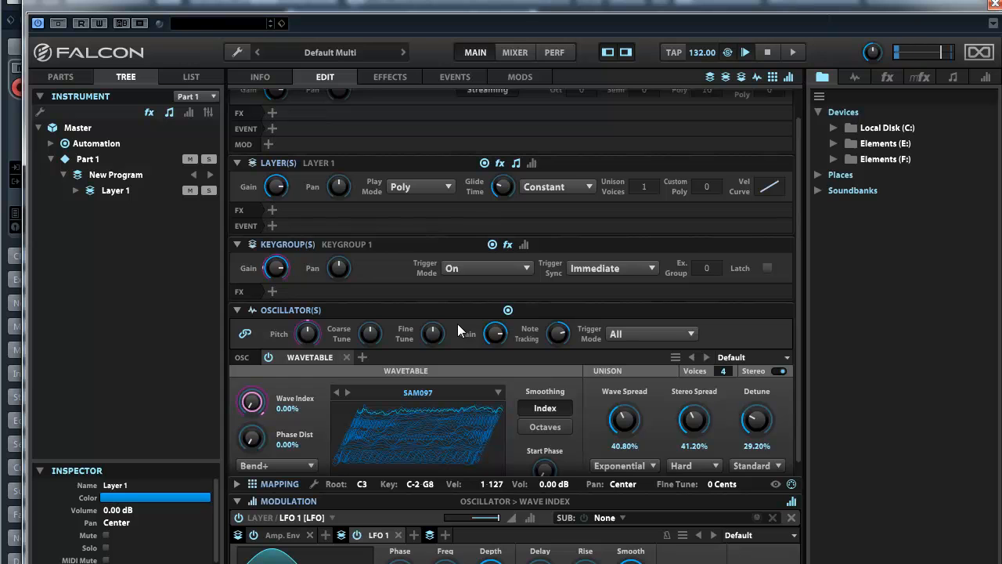
Assign the modulation wheel to the wavetable oscillator's phase distortion amount
right_click(250, 445)
mouse_move(312, 314)
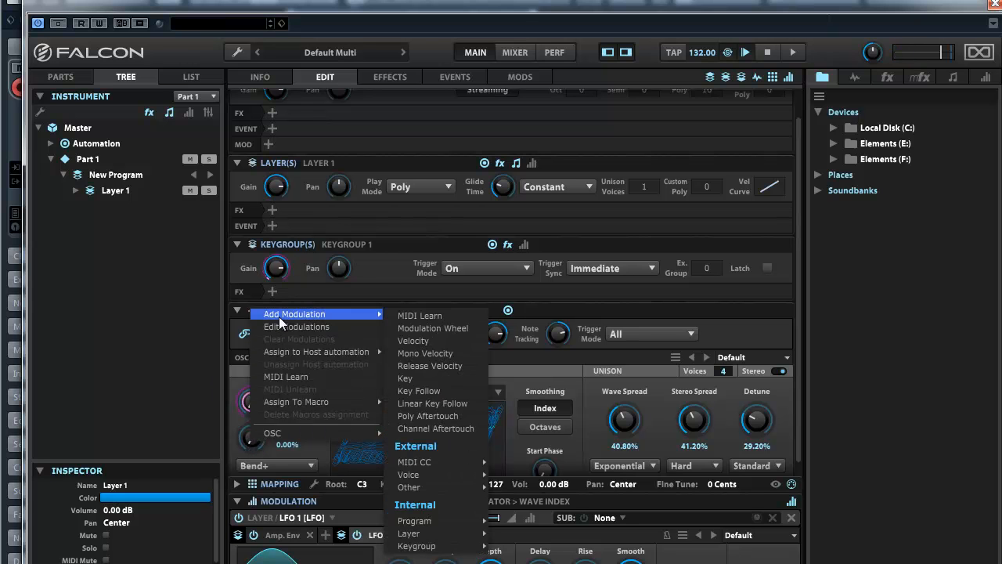
click(427, 329)
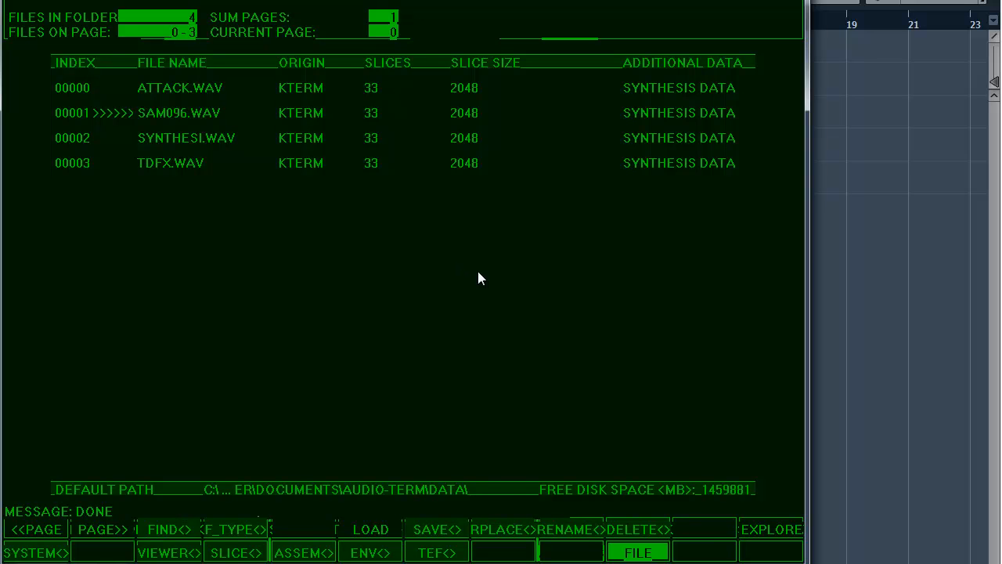
Switch to KTERM and view the envelope editor and the system settings screen
click(365, 551)
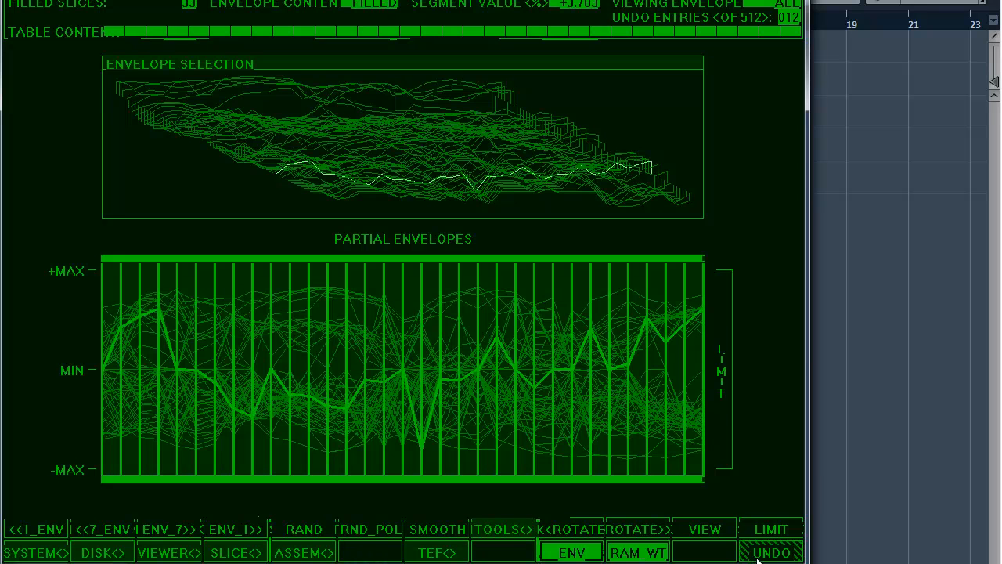
click(47, 557)
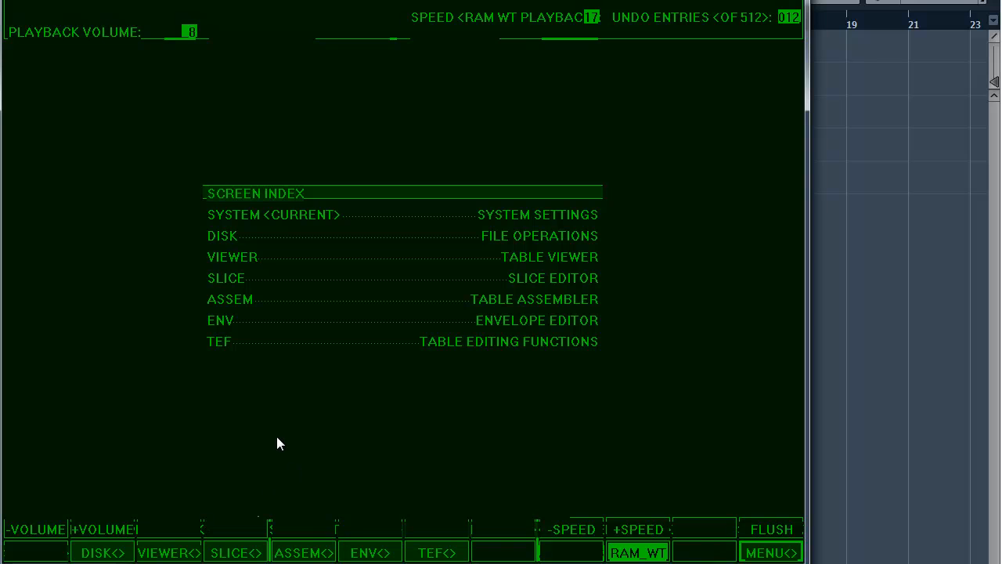